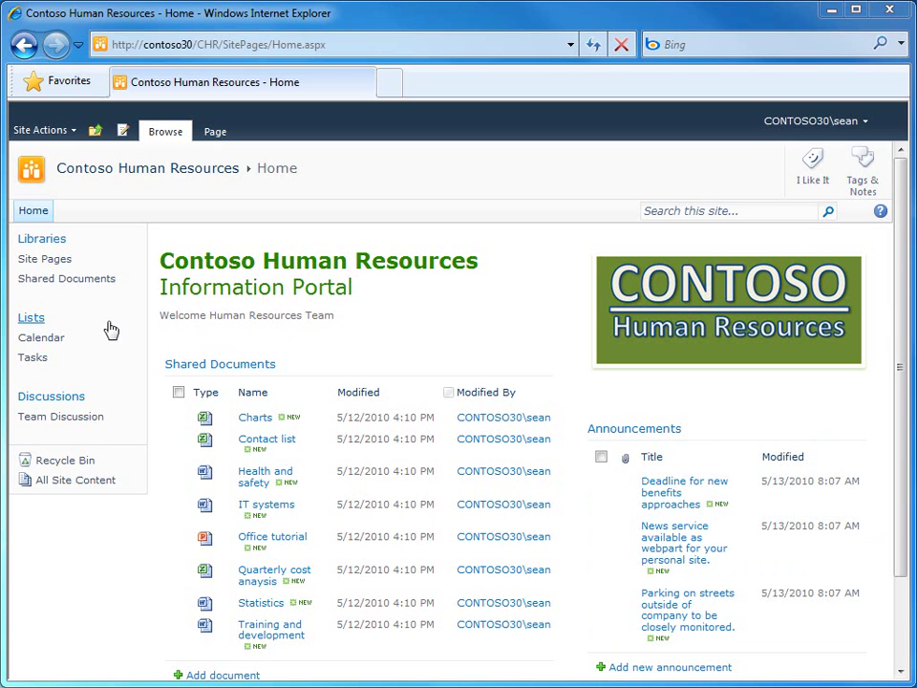
# Choose the Calendar template from the list-type items available for creation on the site and open its additional creation options
pyautogui.click(31, 320)
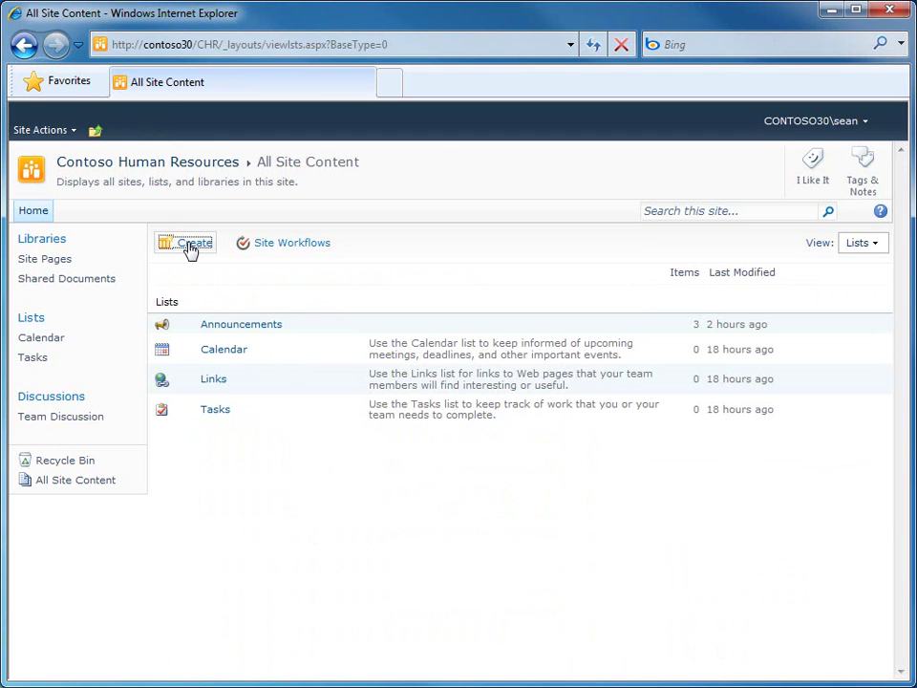
pyautogui.click(76, 134)
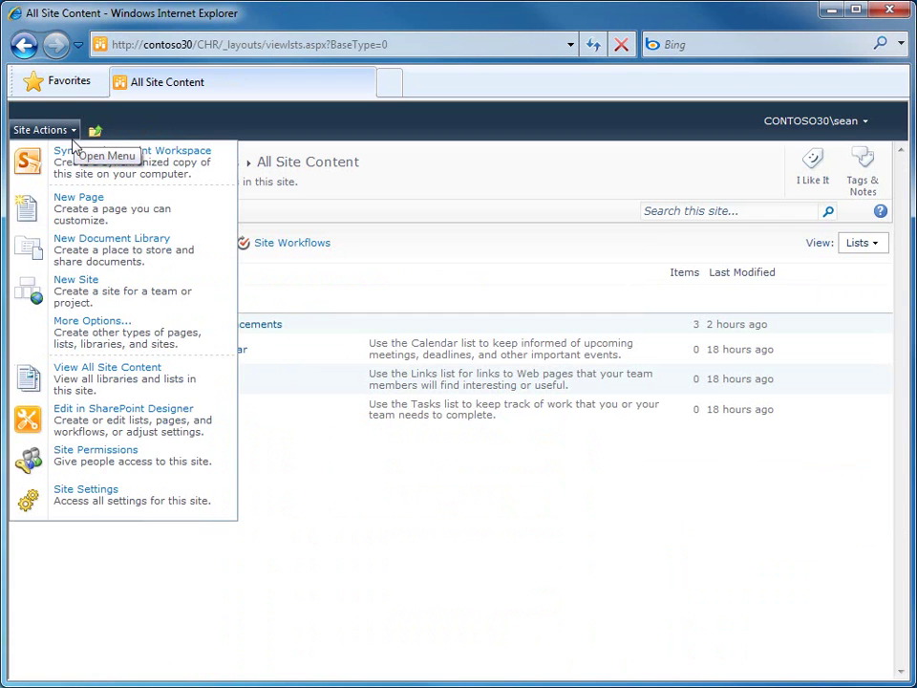
pyautogui.click(84, 336)
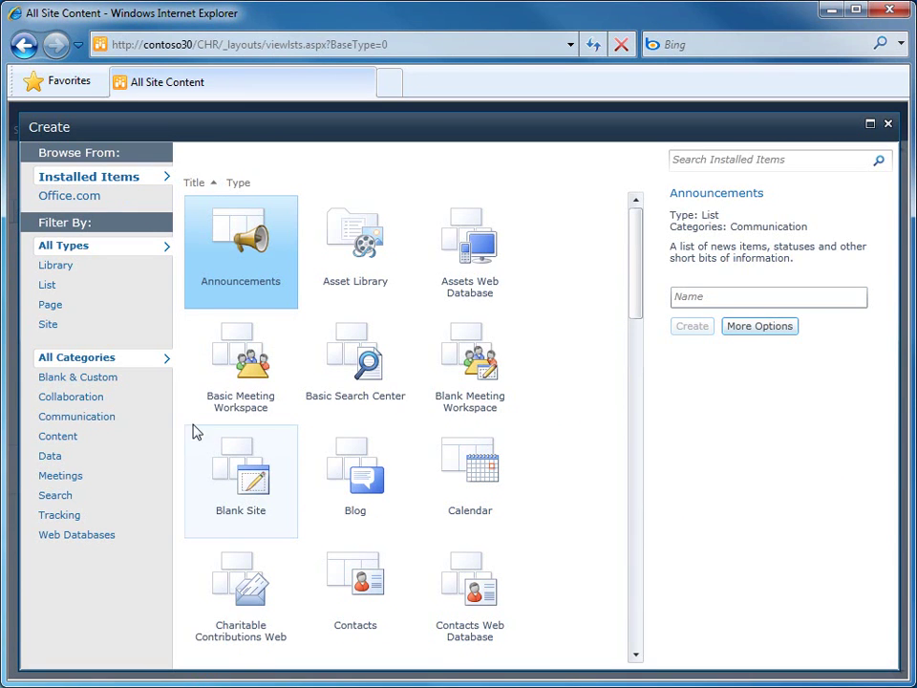
pyautogui.click(48, 289)
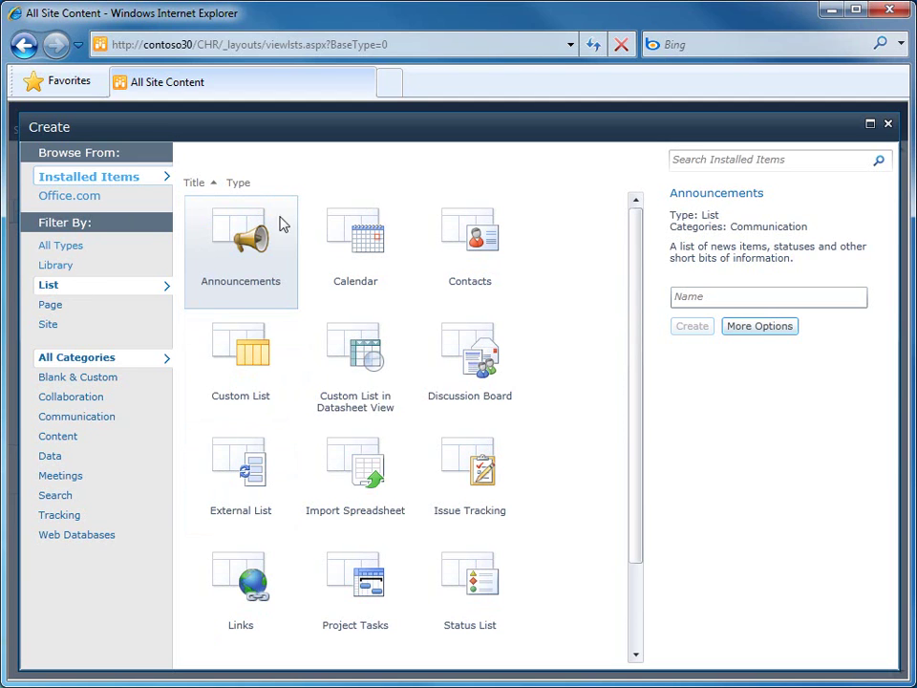
pyautogui.click(359, 238)
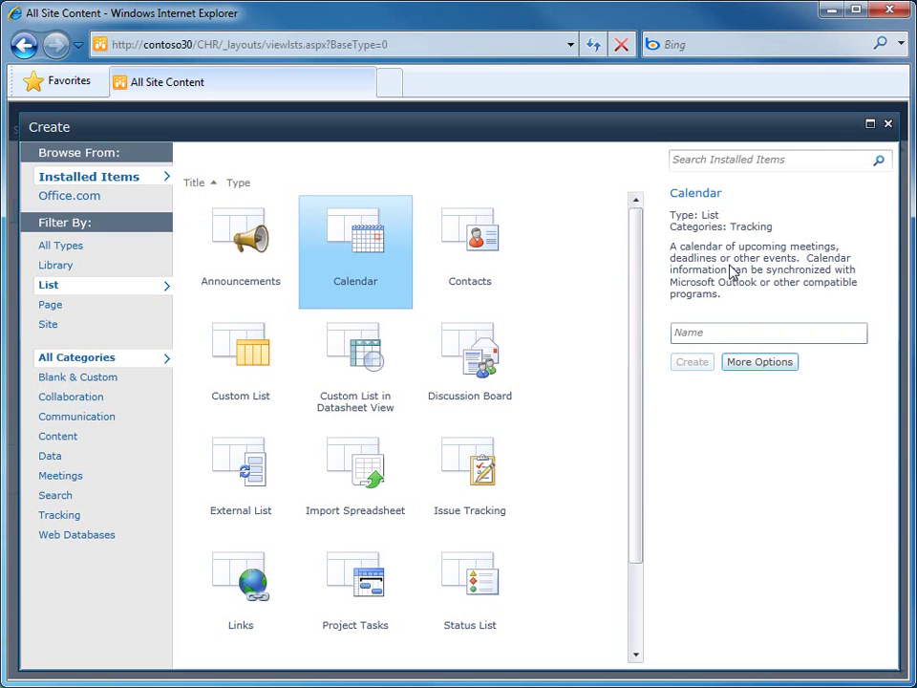
pyautogui.click(763, 365)
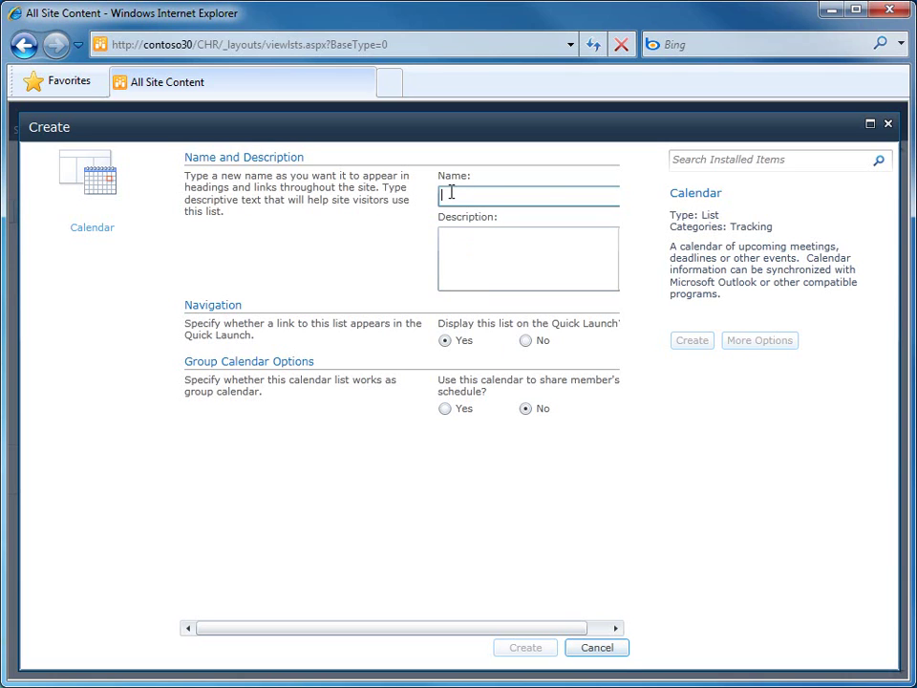
# Name the list "Morale events calendar", describe it as "Tracks morale events for Contoso employees." and create it
pyautogui.write('Morale events calendar')
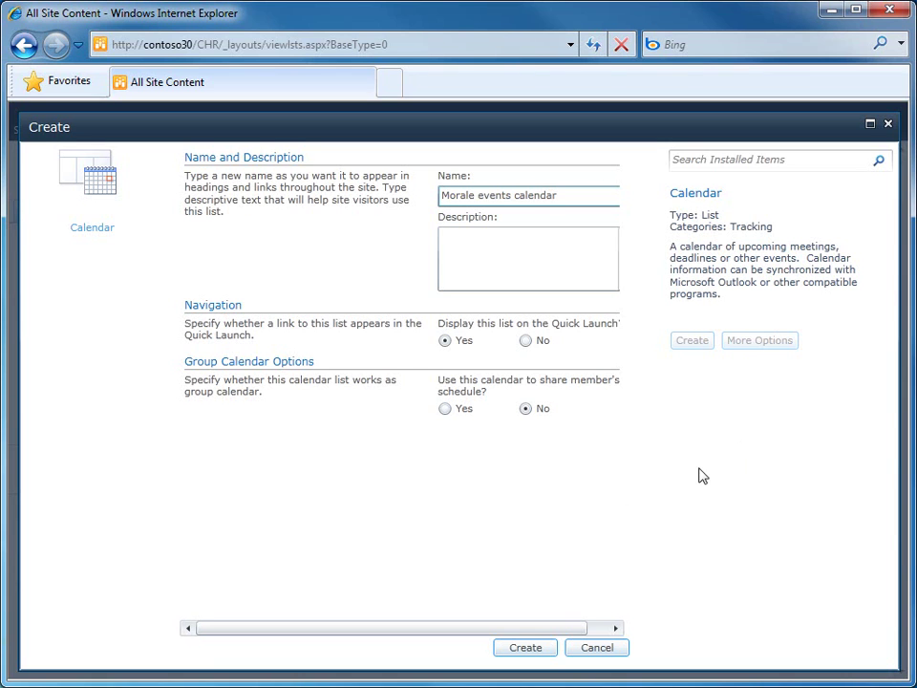
pyautogui.click(476, 248)
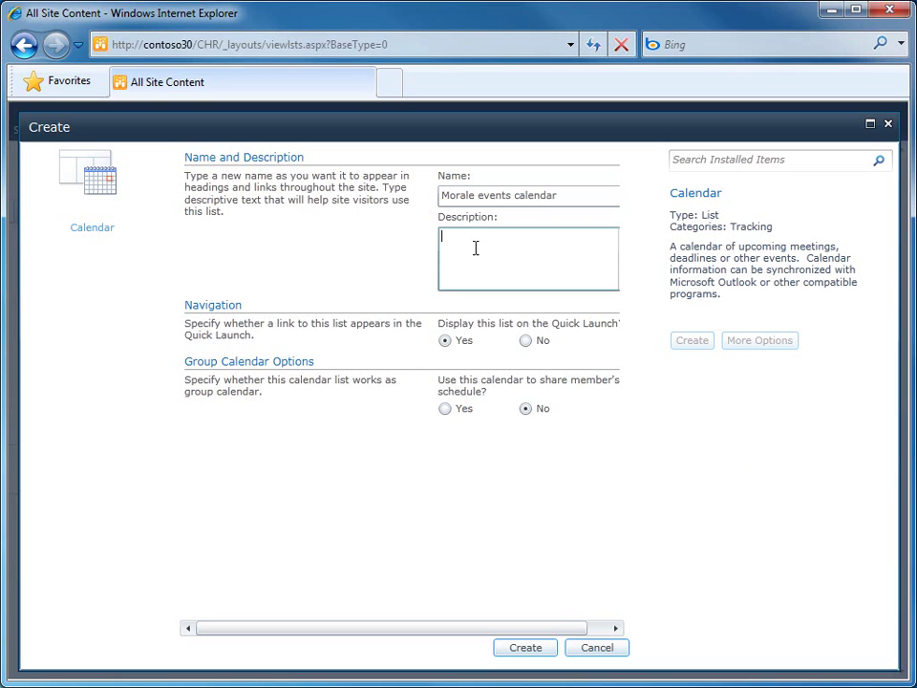
pyautogui.write('Tracks morale events for Contoso employees')
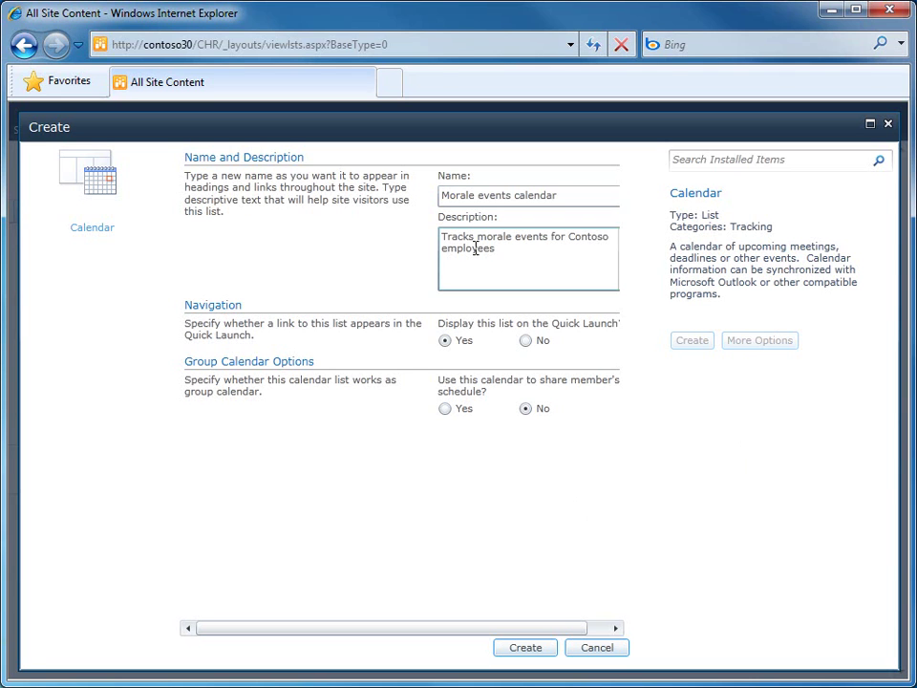
pyautogui.write('.')
pyautogui.click(531, 650)
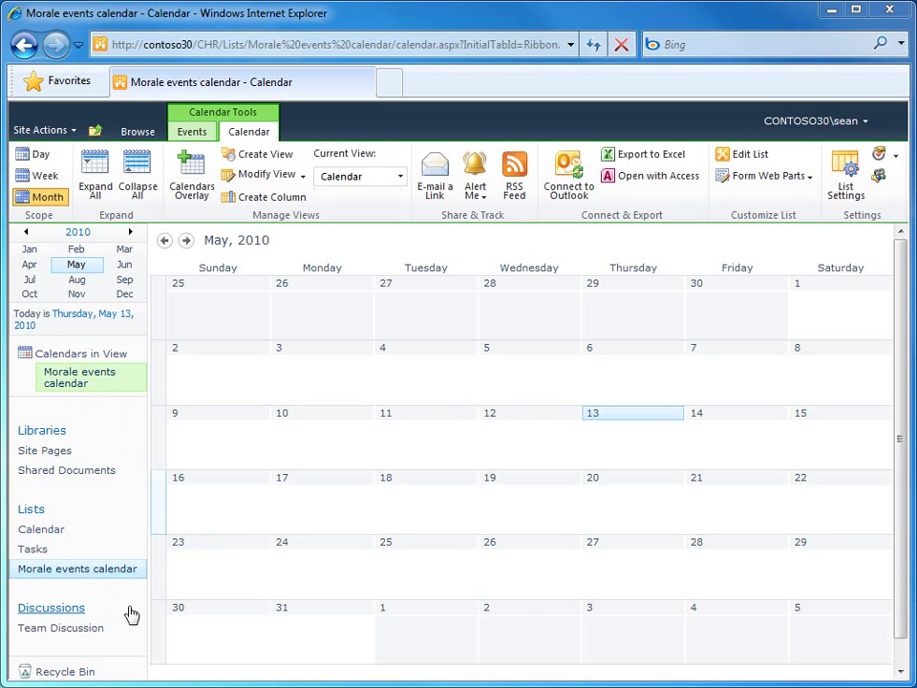
pyautogui.click(30, 513)
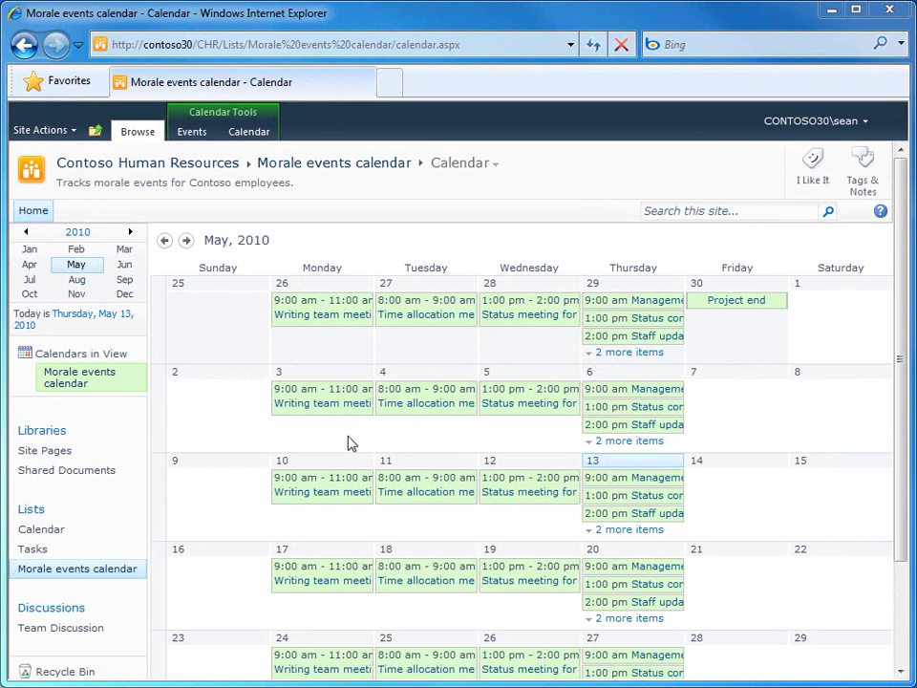
# Start a calendar event on May 3, 2010 titled "New employee orientation" in "Conference room 132", starting at 9 AM
pyautogui.moveTo(313, 434)
pyautogui.click(360, 446)
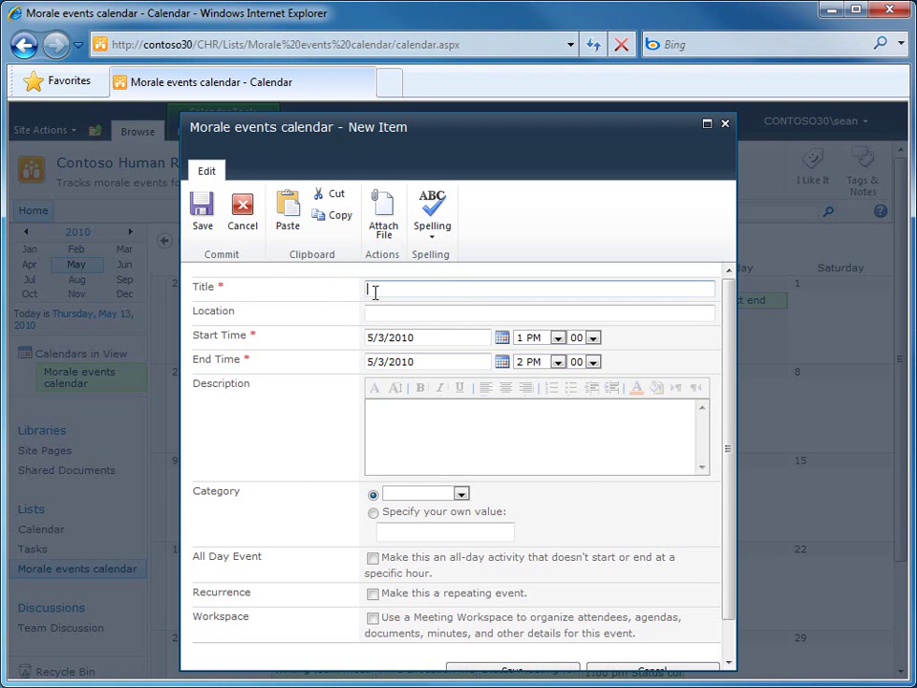
pyautogui.write('New employee orientation')
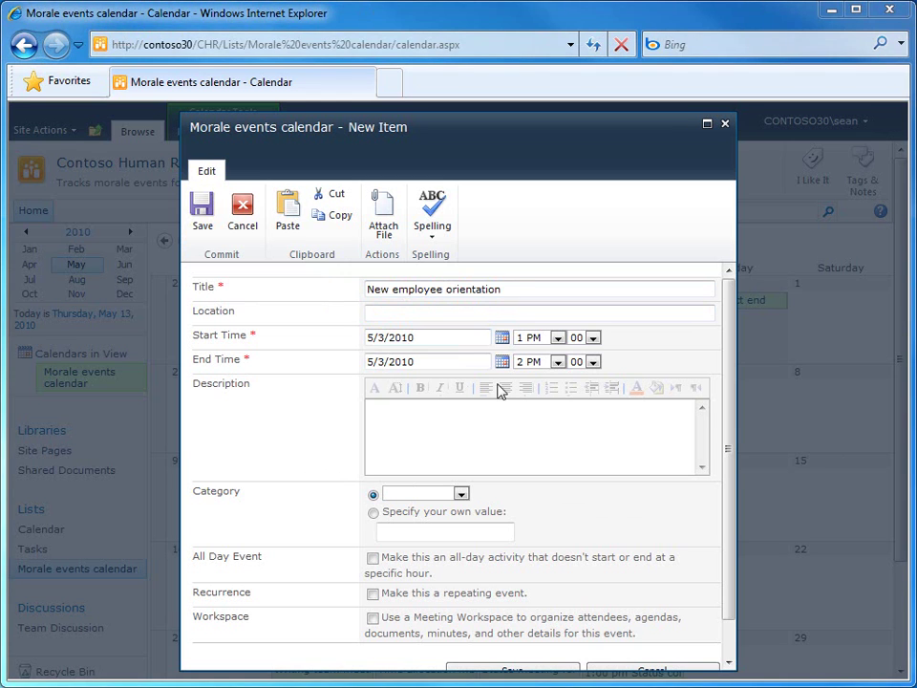
pyautogui.click(381, 314)
pyautogui.write('Conference room 132')
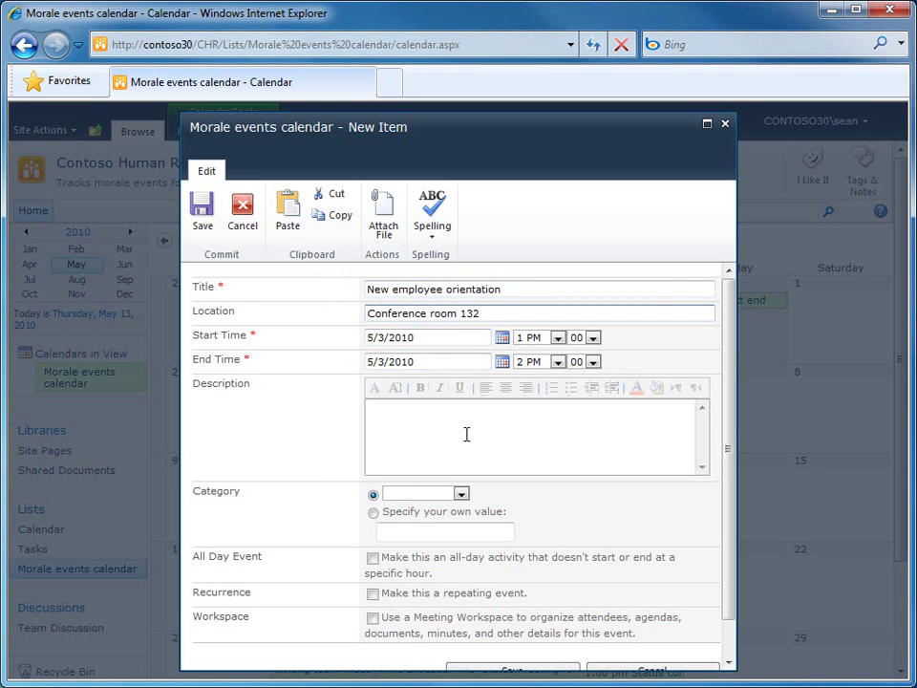
pyautogui.click(558, 338)
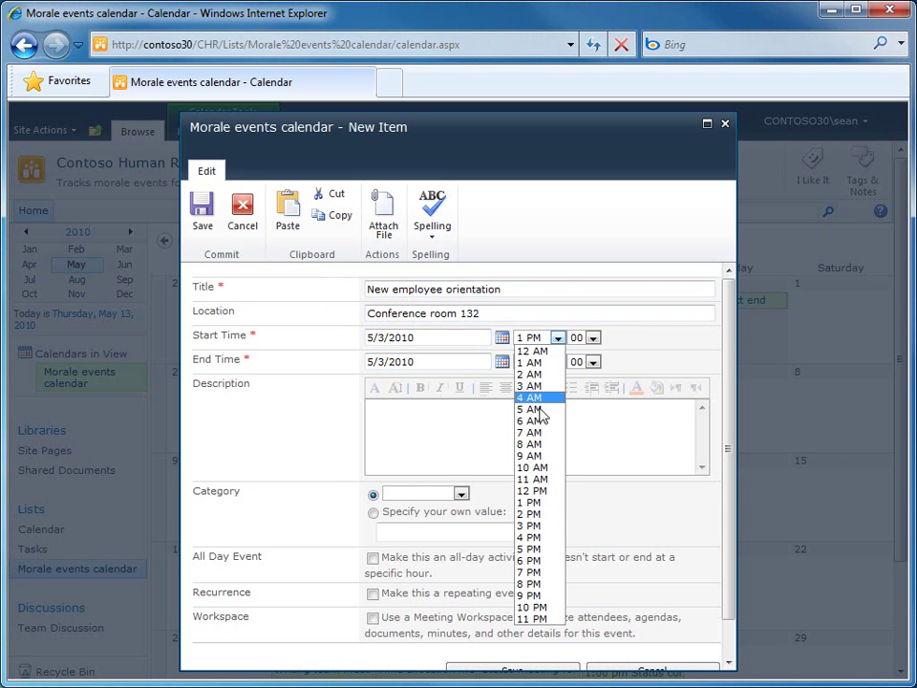
pyautogui.click(531, 457)
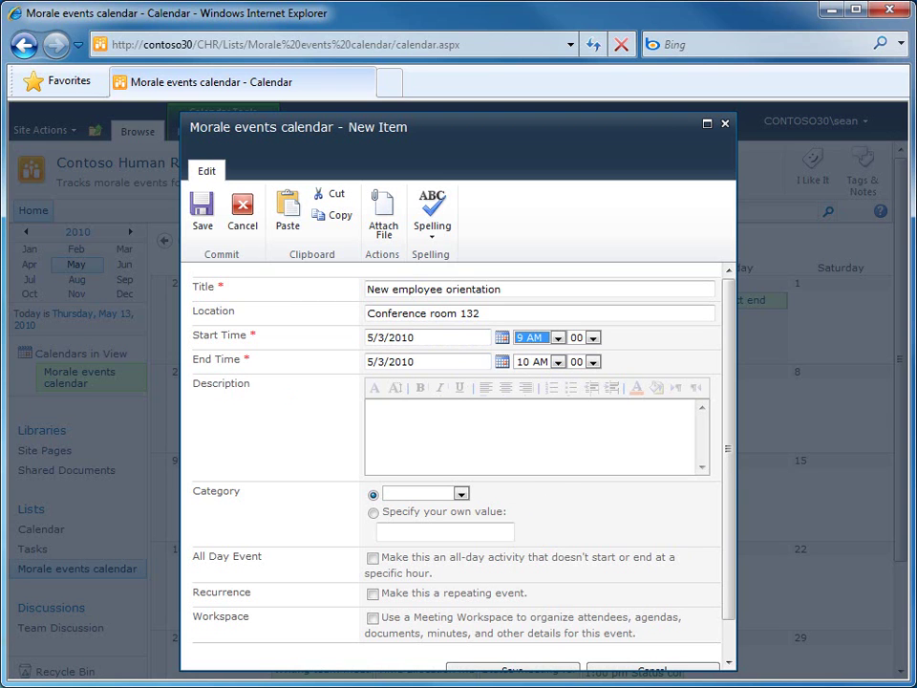
# Describe the event as "During this meeting, we will welcome and train new employees.", set its category to Meeting, and save it
pyautogui.click(536, 444)
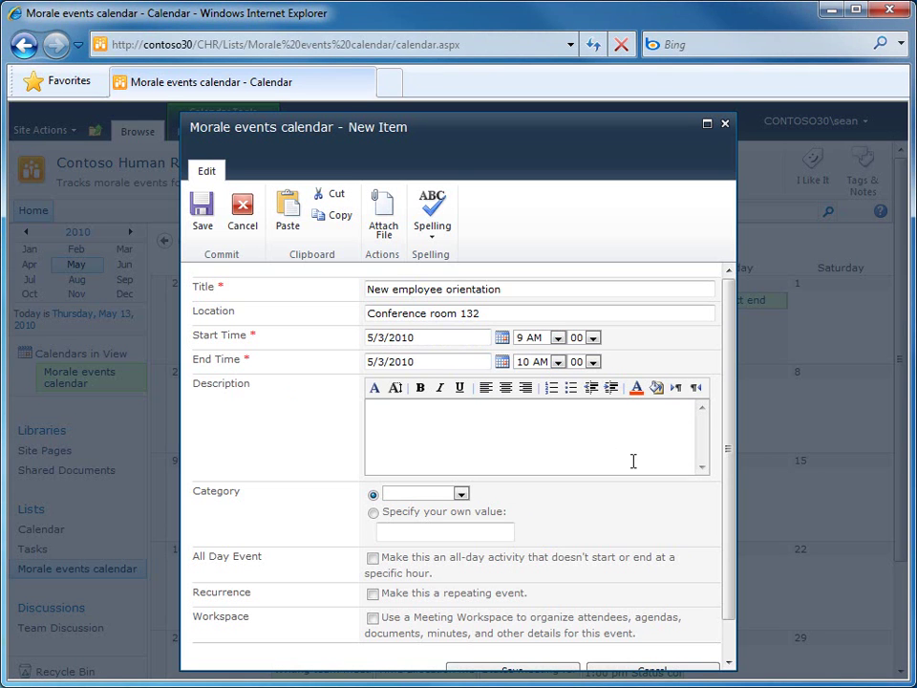
pyautogui.write('During this meeting, we will welcome and train new employees.')
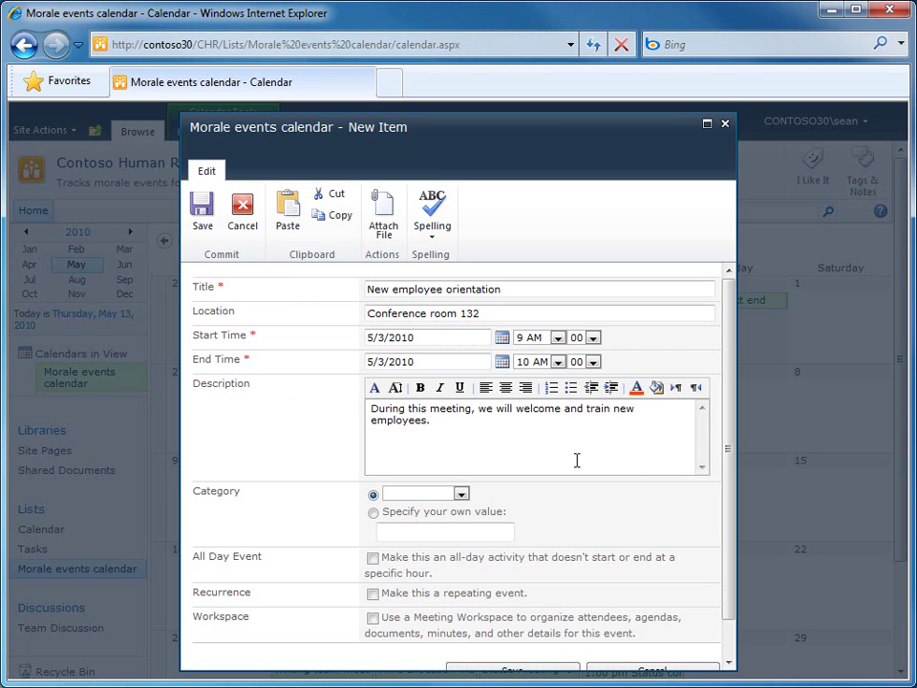
pyautogui.click(463, 494)
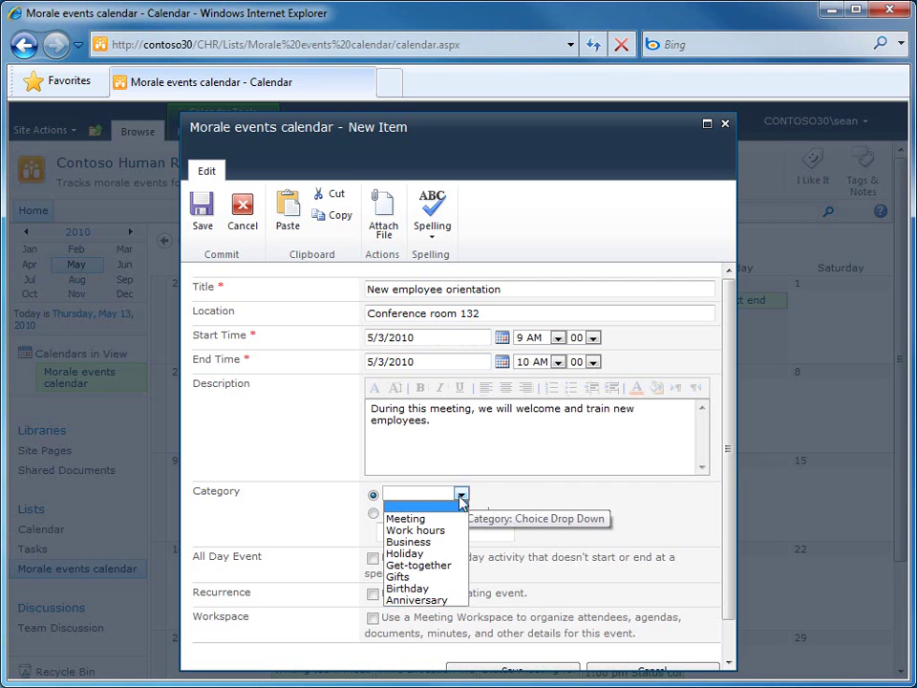
pyautogui.click(421, 519)
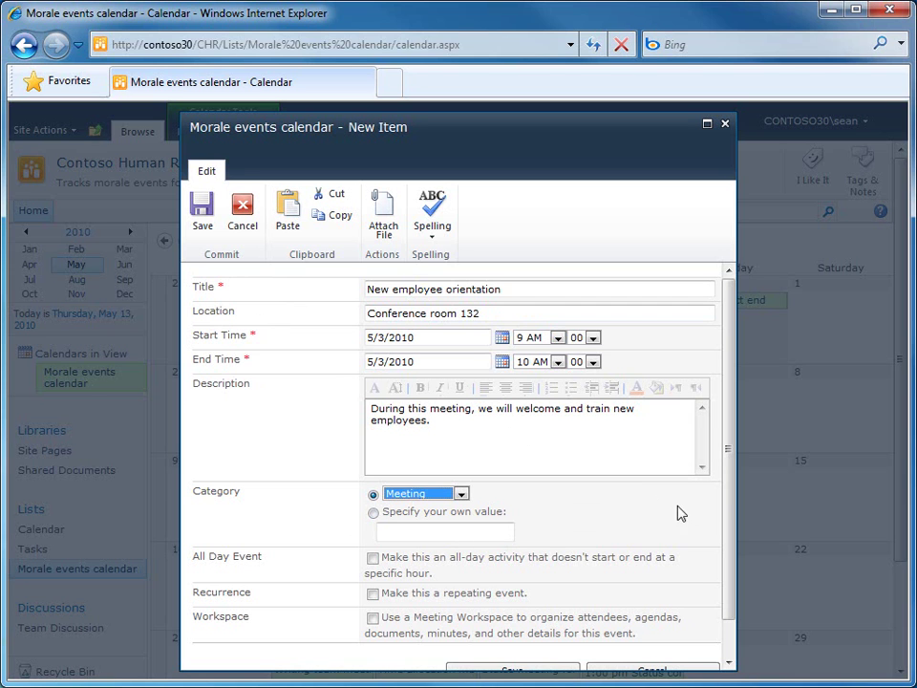
pyautogui.moveTo(729, 455); pyautogui.dragTo(707, 610)
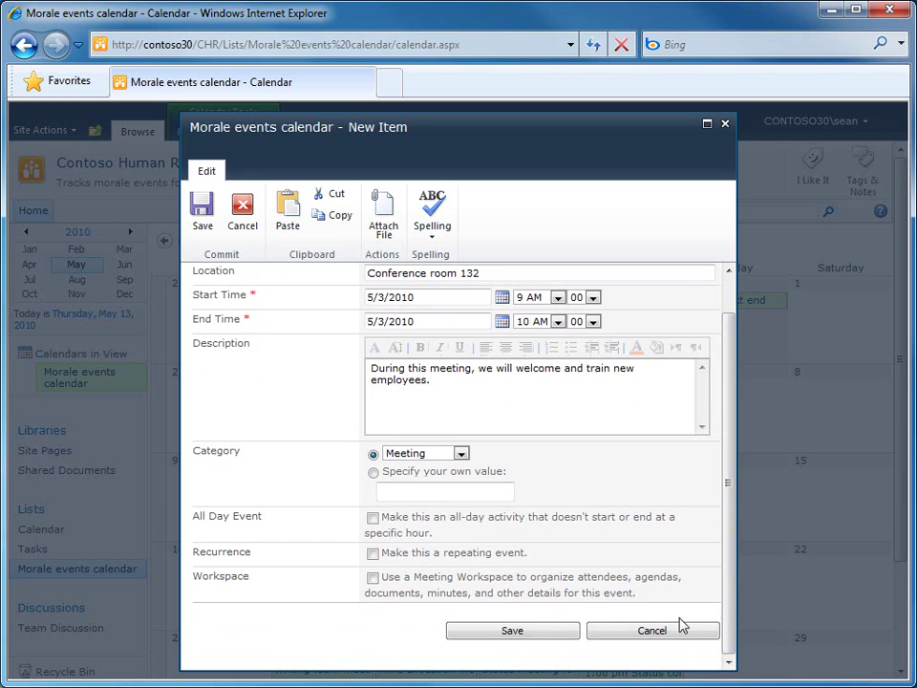
pyautogui.click(511, 635)
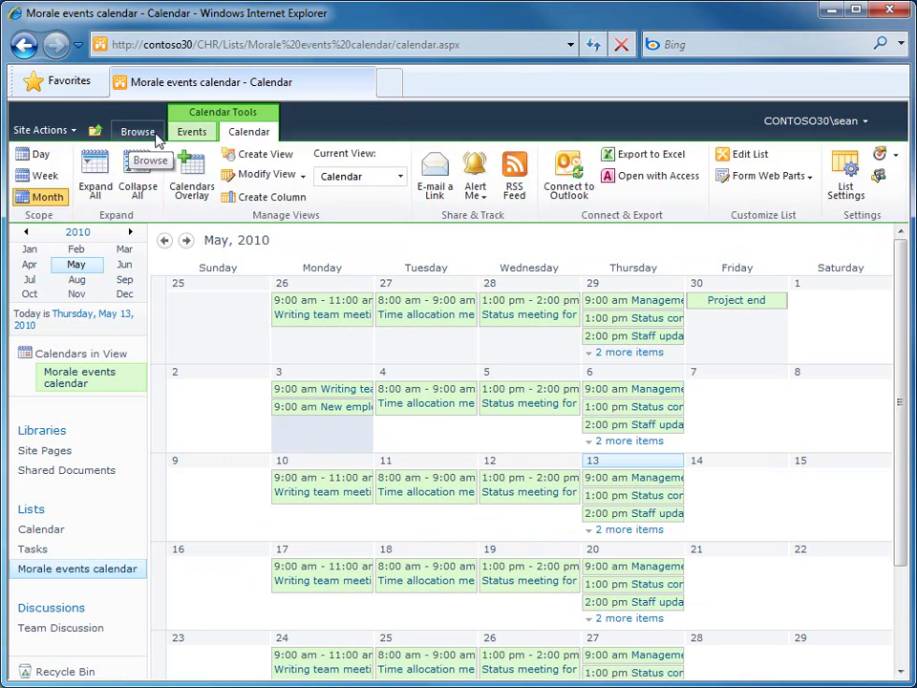
# Expand the hidden events on Thursday, May 6 in the month view and collapse them again
pyautogui.click(425, 435)
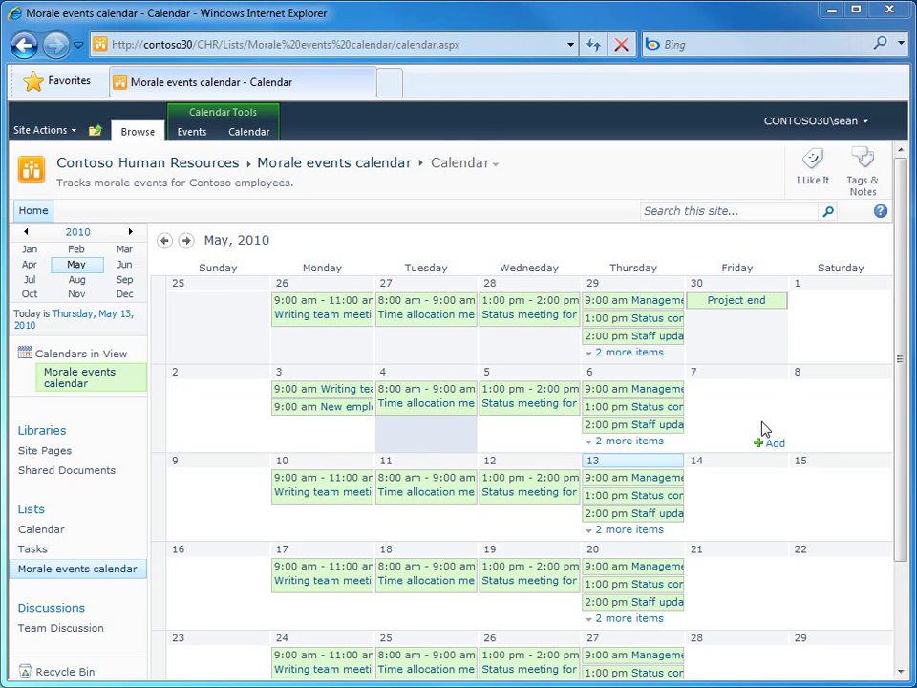
pyautogui.click(630, 445)
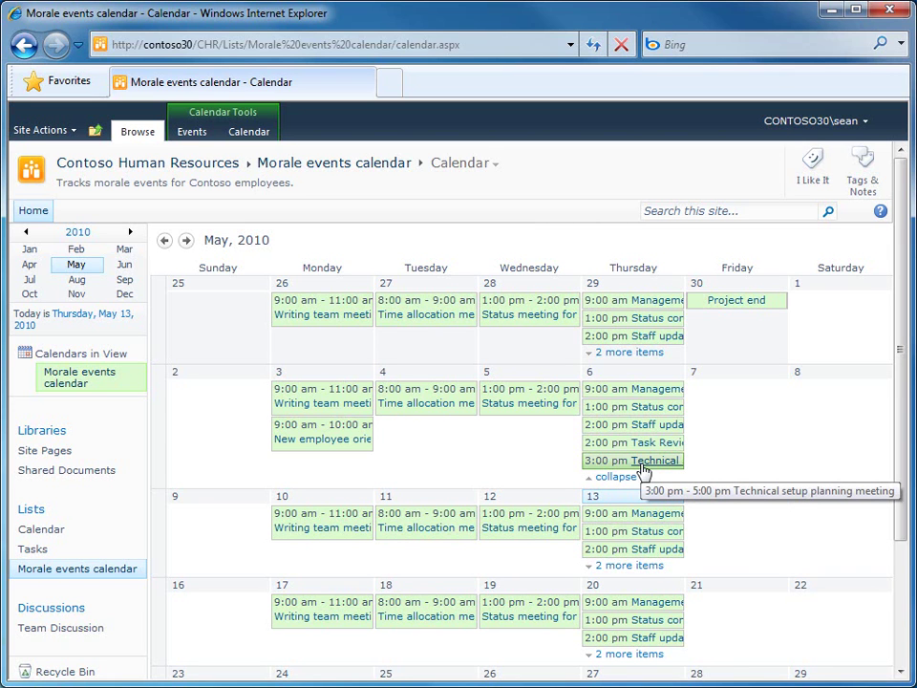
pyautogui.click(617, 480)
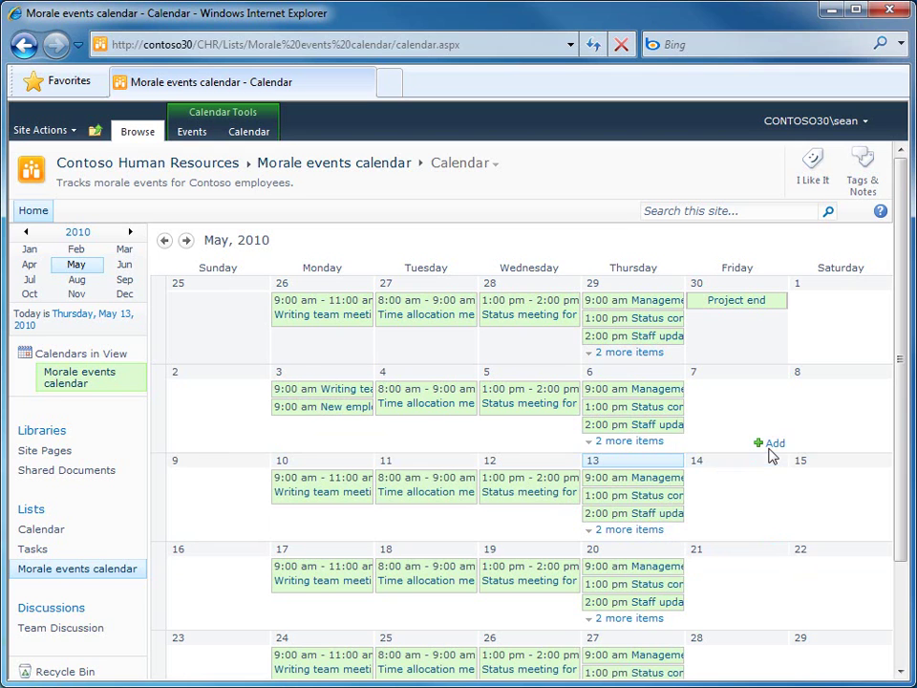
# Examine the events of May 6 in the day view, and switch the calendar through the week view back to the month view
pyautogui.click(633, 378)
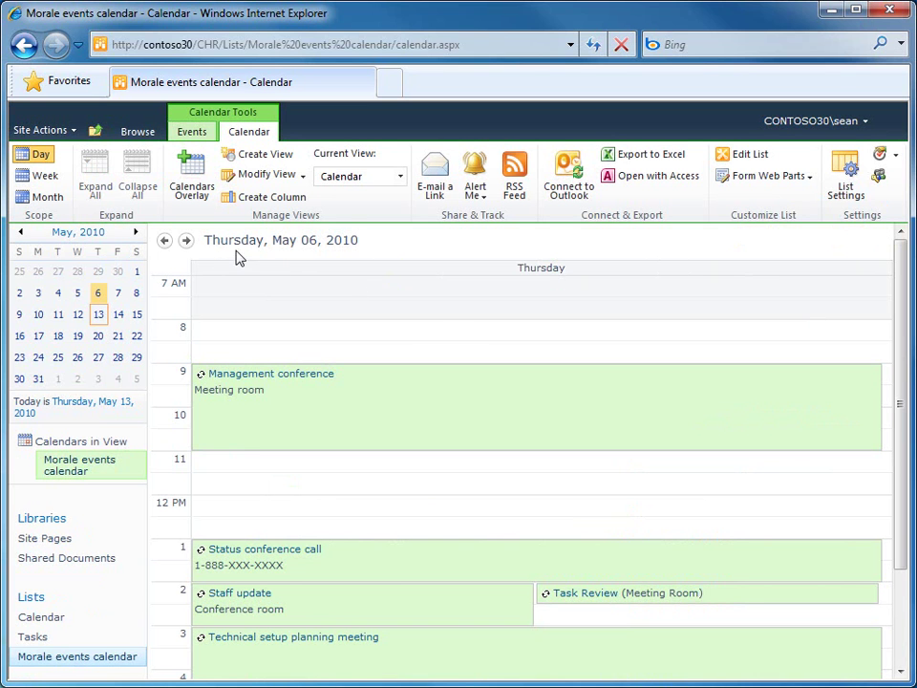
pyautogui.scroll(-3, 499, 325)
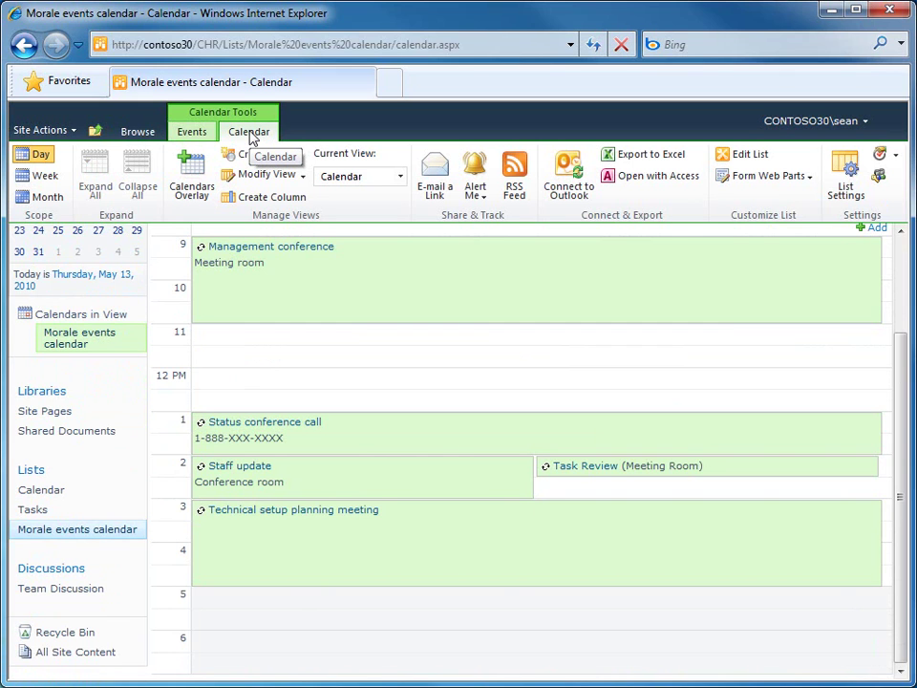
pyautogui.click(42, 180)
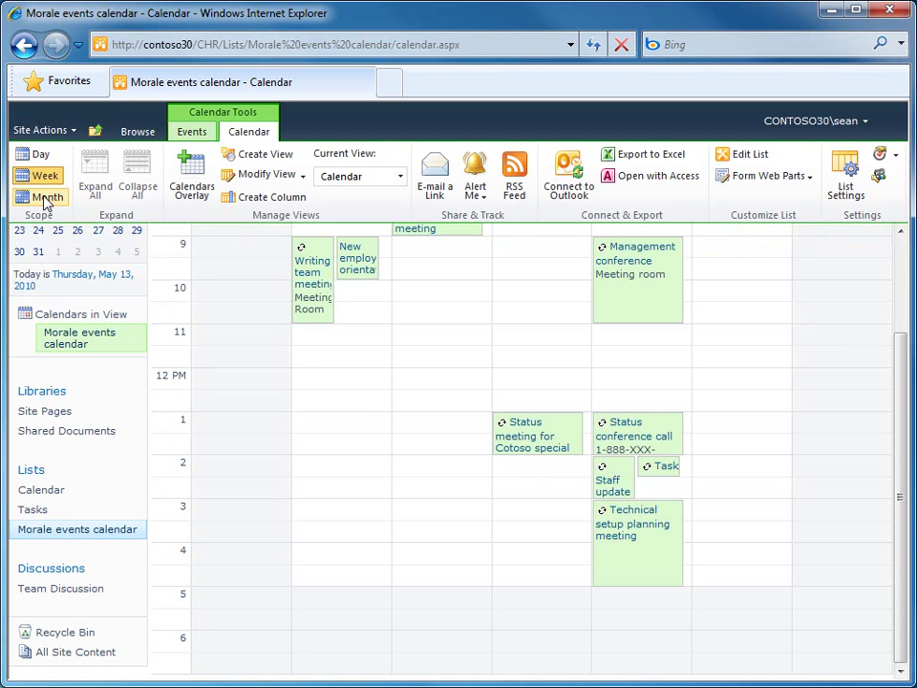
pyautogui.click(45, 199)
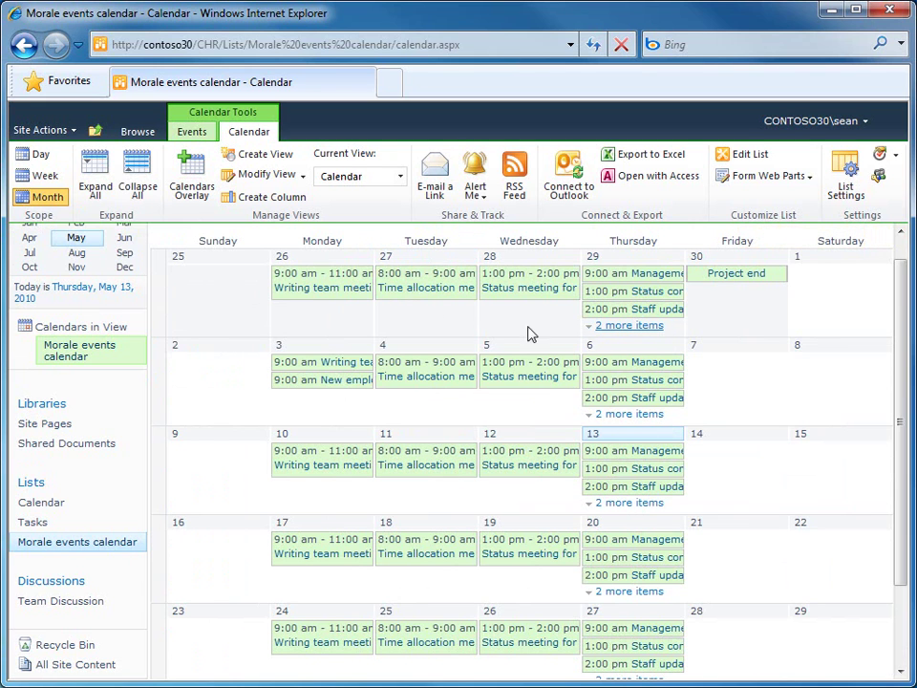
# Start an all-day event spanning April 30 to May 1, 2010, titled "Contoso company retreat." and located at "Elm Street Park"
pyautogui.click(426, 406)
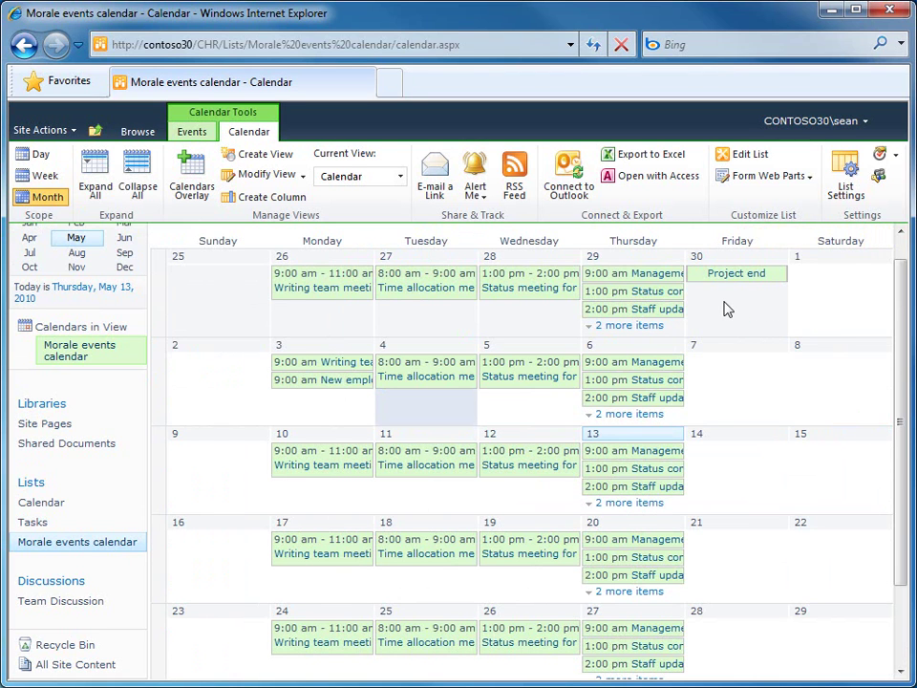
pyautogui.moveTo(726, 309); pyautogui.dragTo(836, 308)
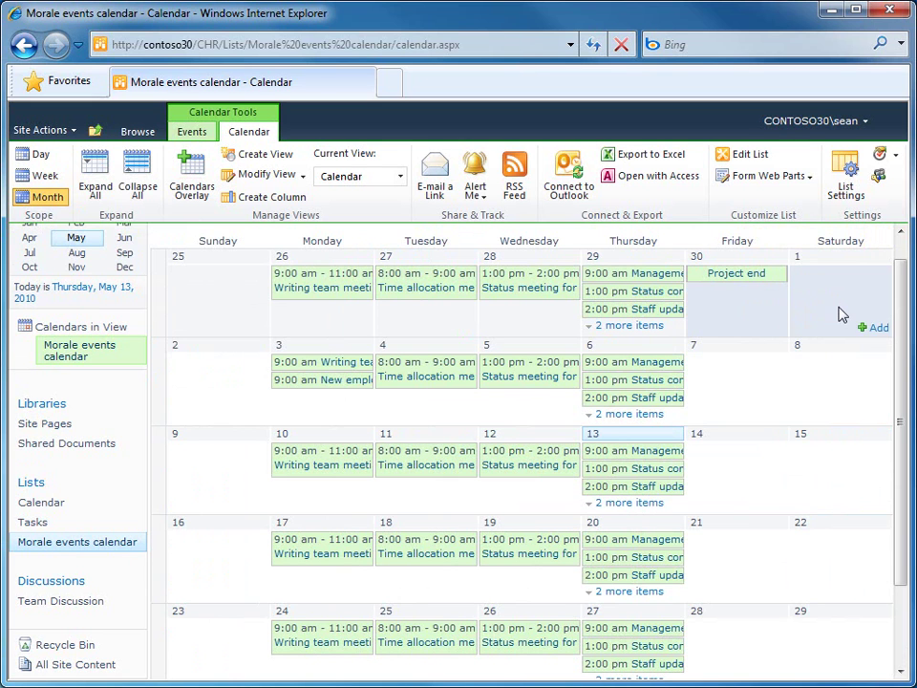
pyautogui.click(875, 329)
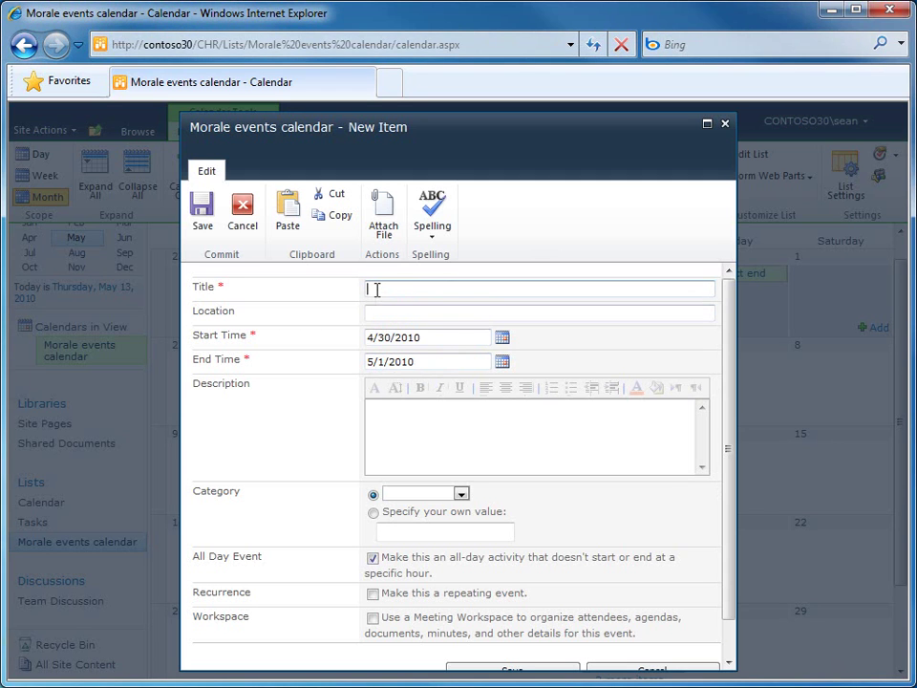
pyautogui.write('Contoso company retreat.')
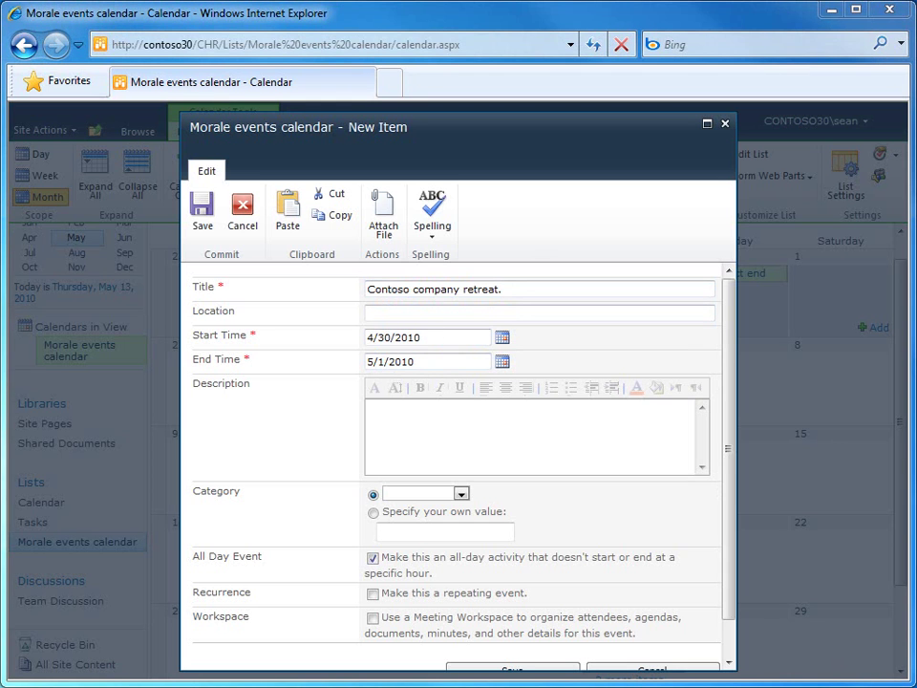
pyautogui.click(373, 312)
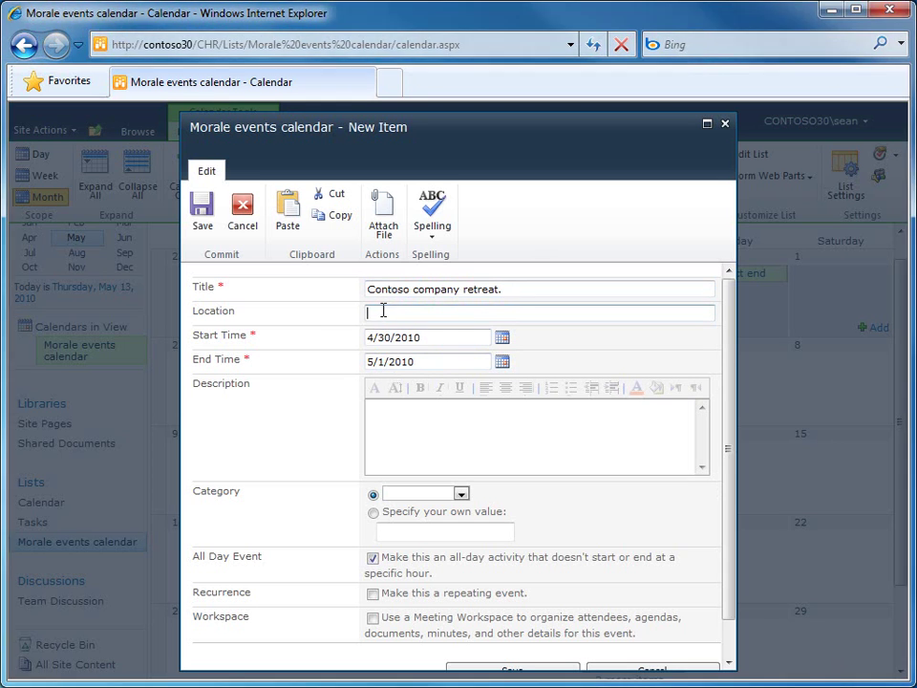
pyautogui.write('Elm Street Park')
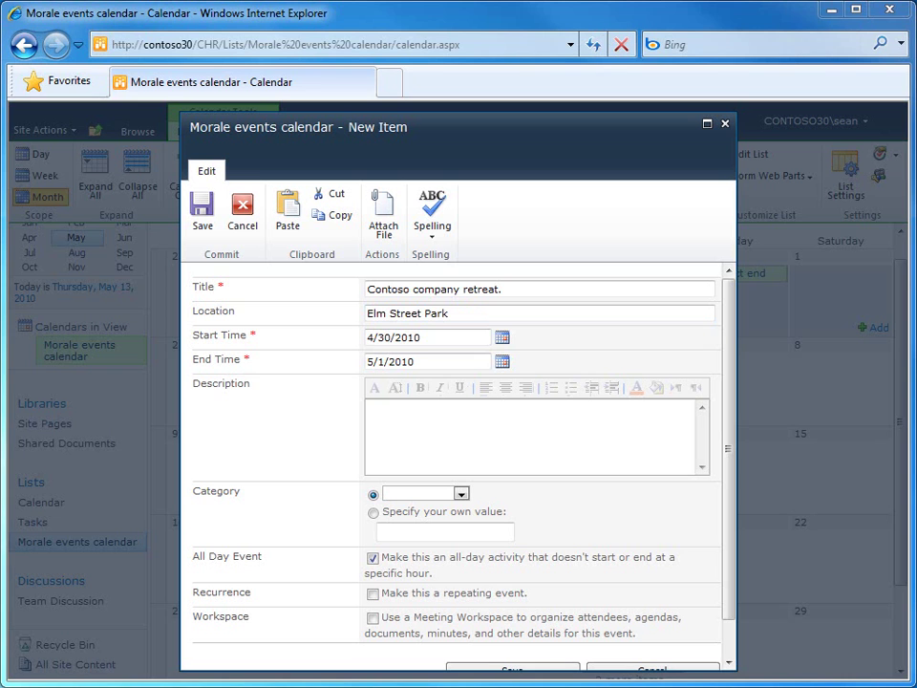
# Describe the retreat as "Festivities will occur from 11AM until dark both days.", set its category to Get-together, and save the event
pyautogui.click(382, 417)
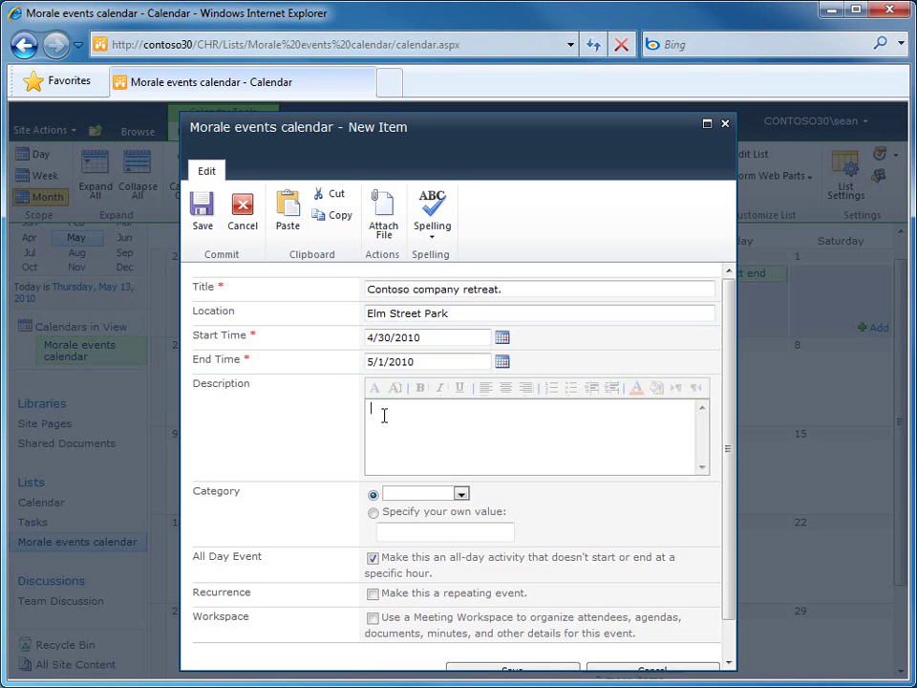
pyautogui.write('Festivities will occur from 11AM until dark both days.')
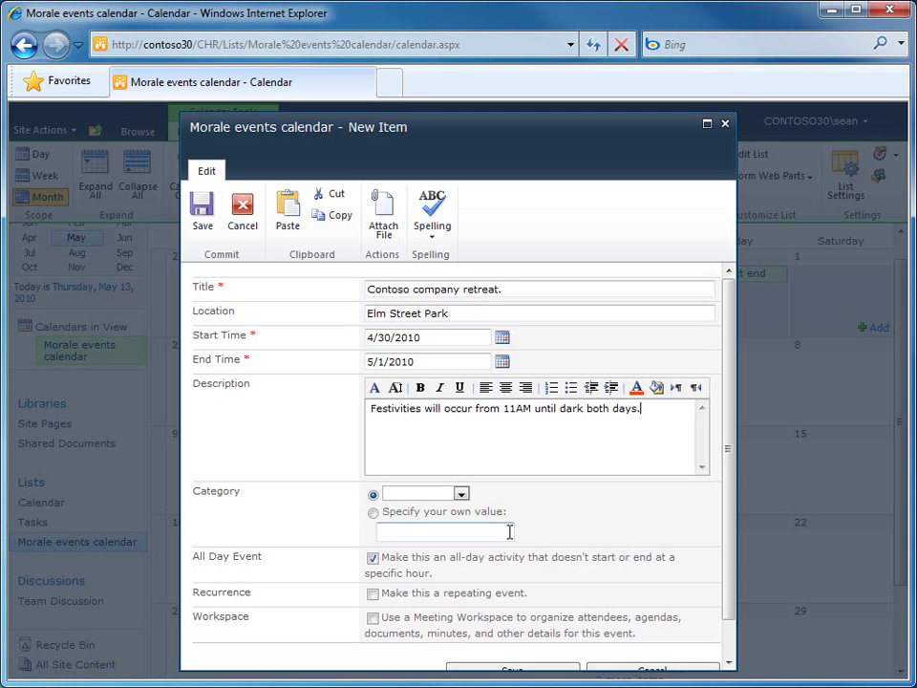
pyautogui.click(462, 494)
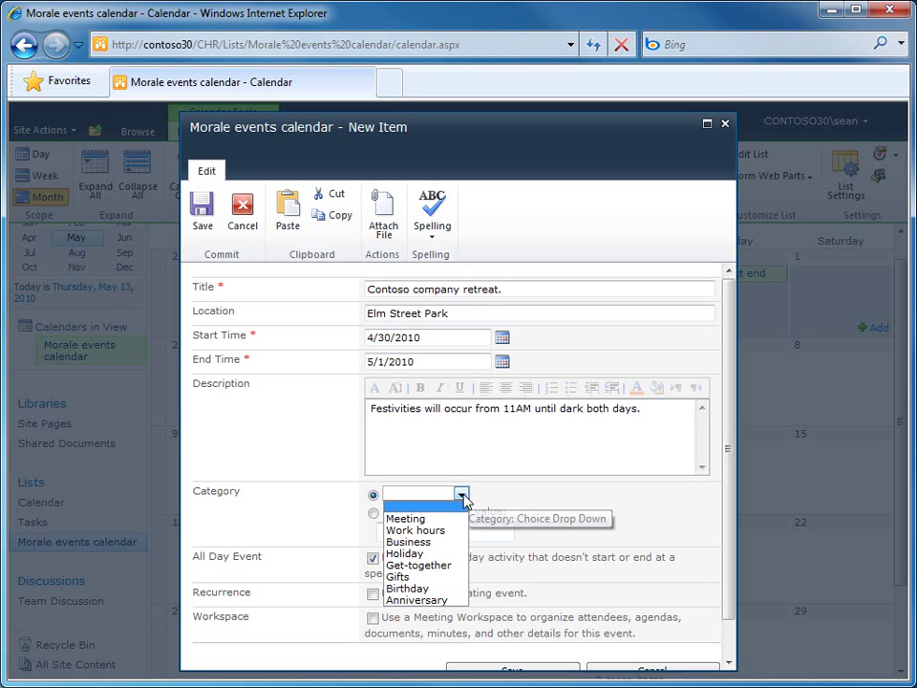
pyautogui.click(427, 575)
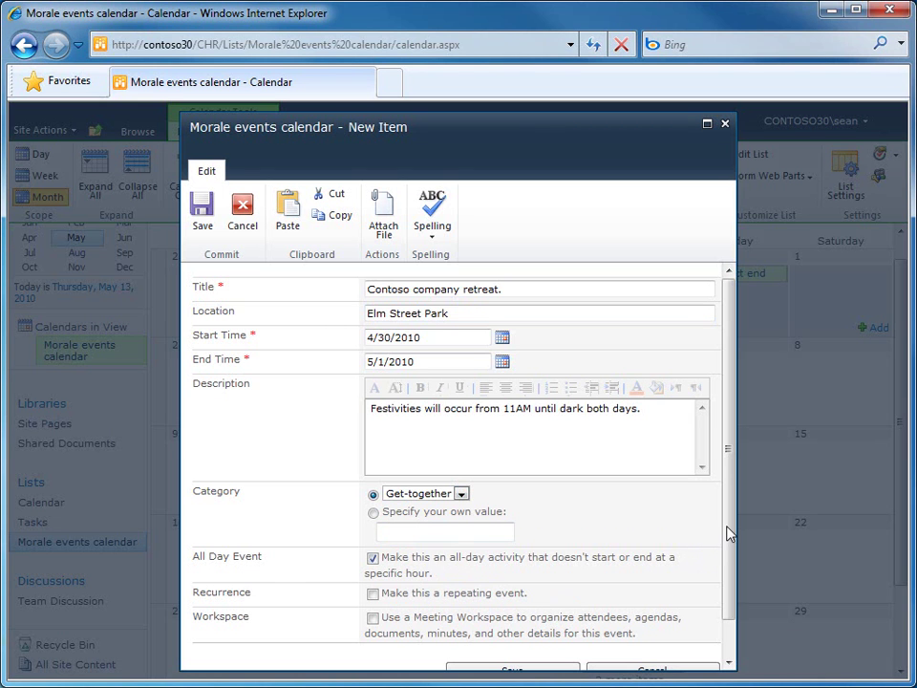
pyautogui.scroll(-1, 731, 543)
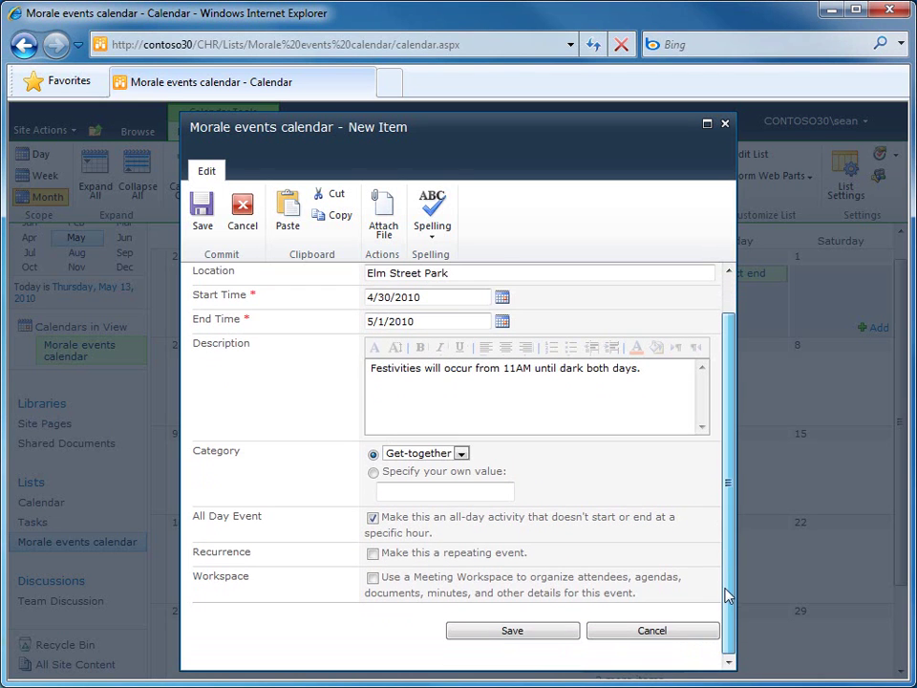
pyautogui.click(515, 631)
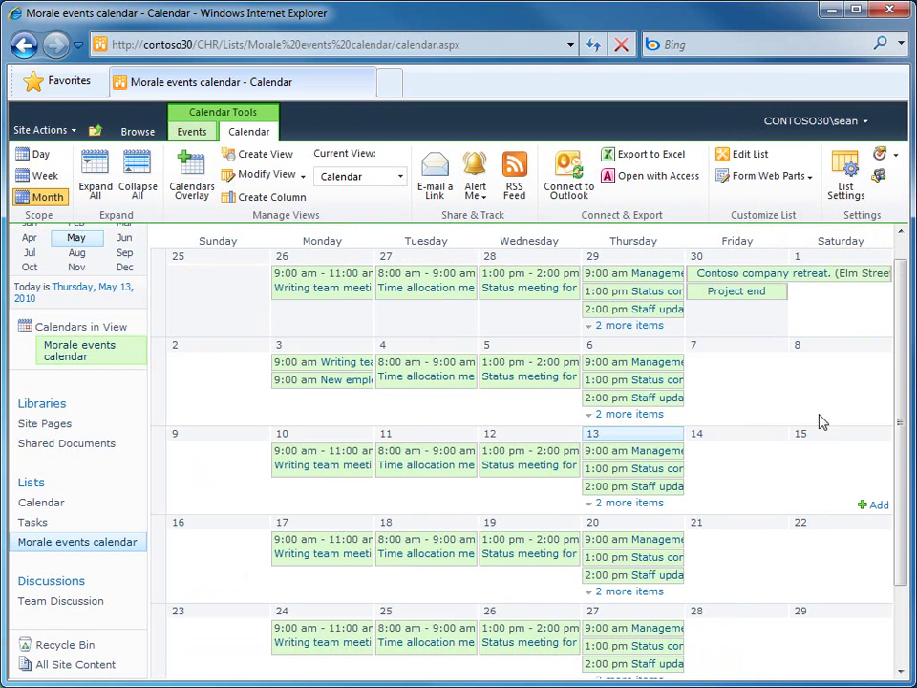
# Start a new event on Monday, May 10, 2010, and make it a repeating event with a weekly pattern
pyautogui.moveTo(798, 511)
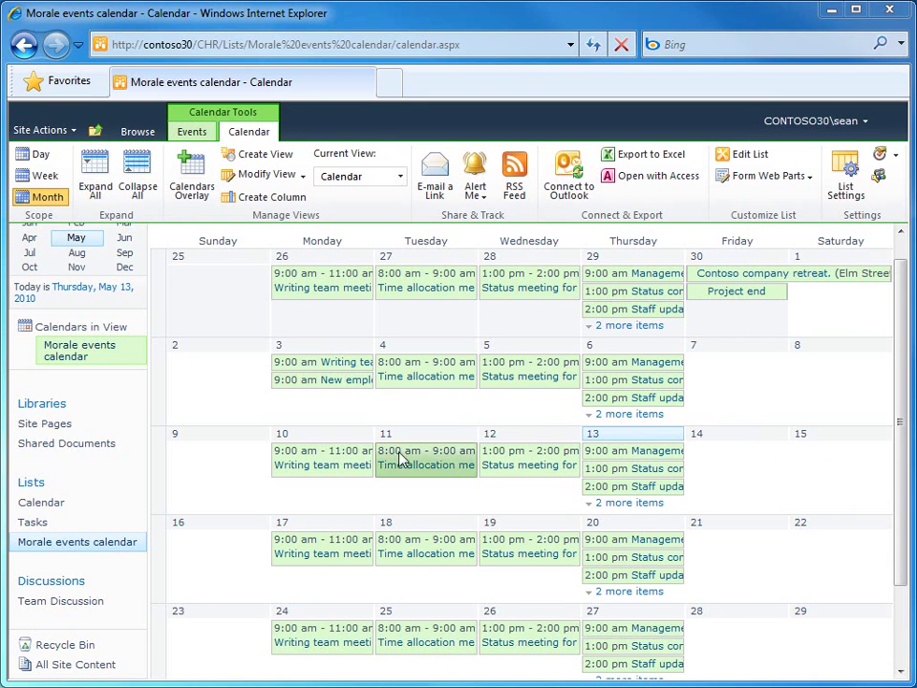
pyautogui.moveTo(334, 501)
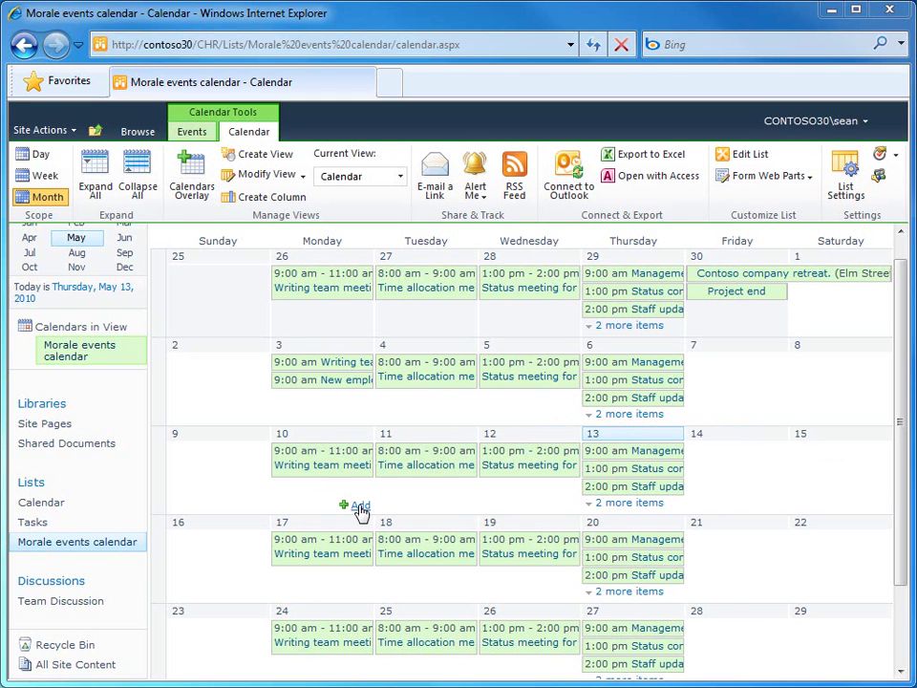
pyautogui.click(360, 506)
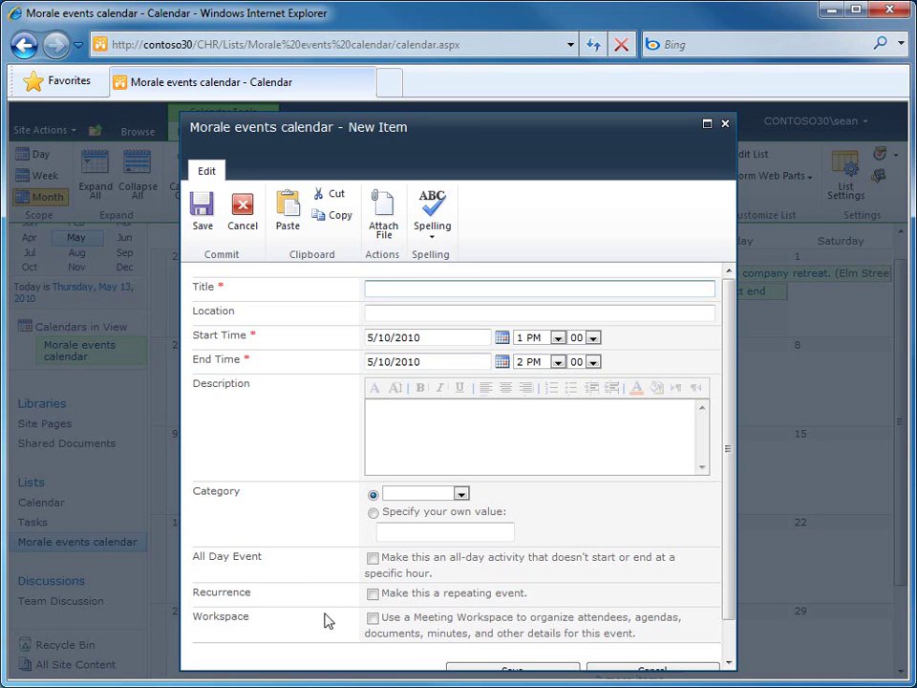
pyautogui.click(374, 594)
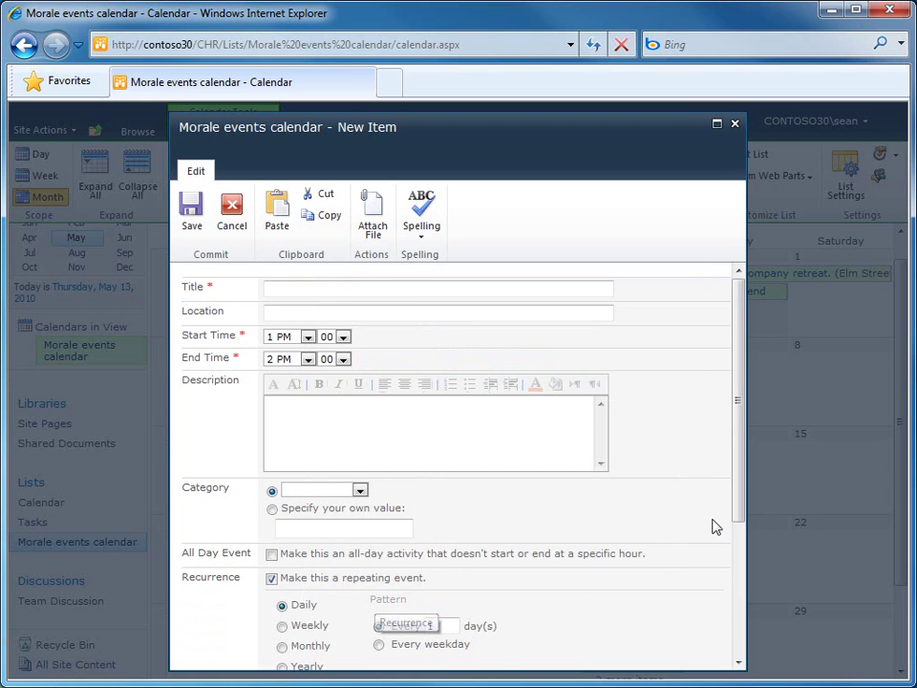
pyautogui.moveTo(744, 423); pyautogui.dragTo(723, 523)
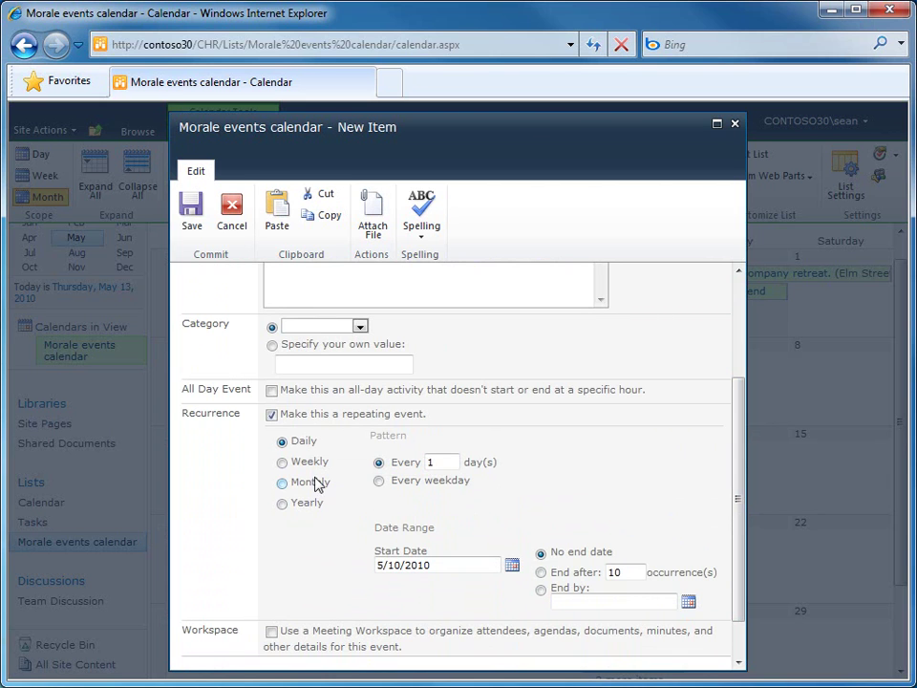
pyautogui.click(282, 463)
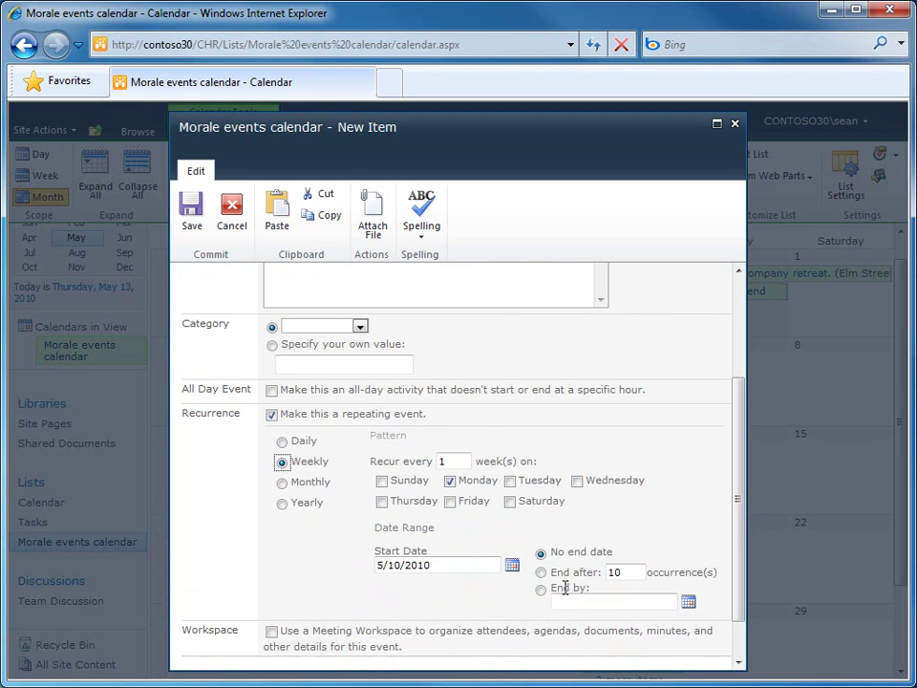
pyautogui.scroll(-2, 743, 497)
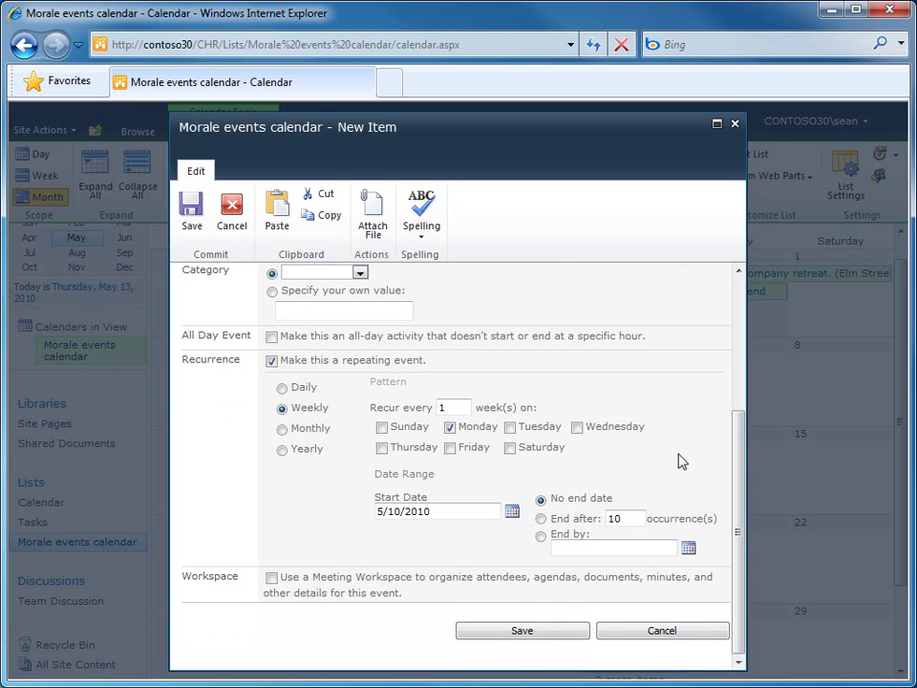
# Title the event "Coffee and doughnut fun", set its location to "Meeting room 222", and set its start time to 8 AM
pyautogui.moveTo(742, 544); pyautogui.dragTo(742, 425)
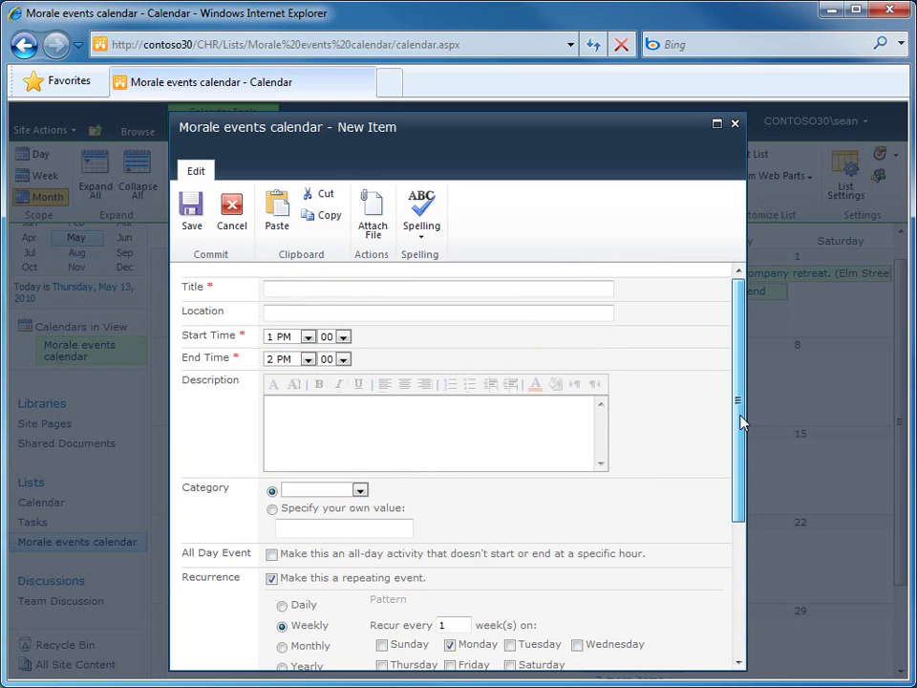
pyautogui.click(286, 287)
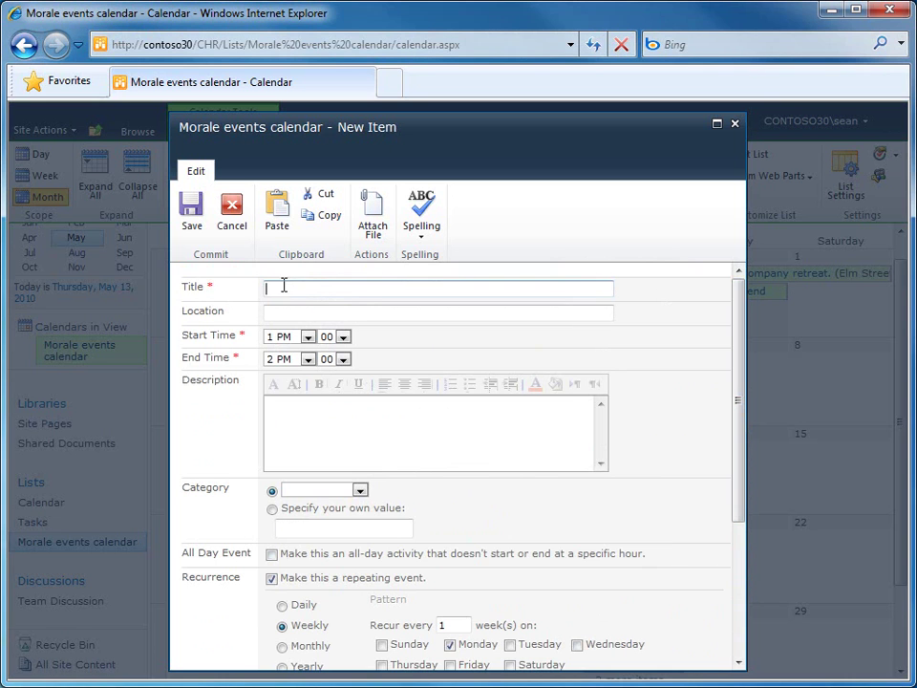
pyautogui.write('Coffee and doughnut fun')
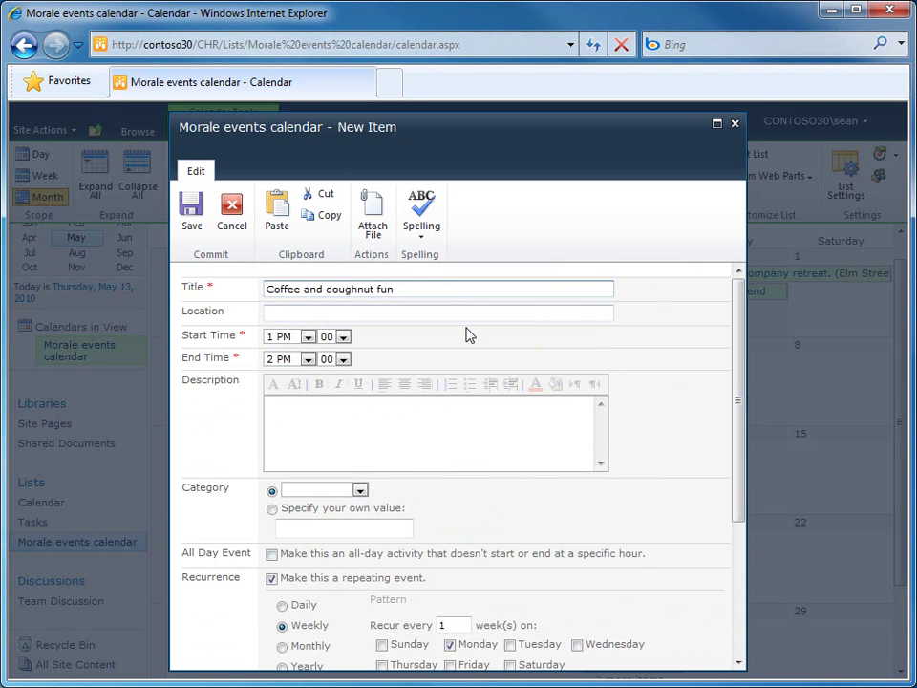
pyautogui.click(280, 314)
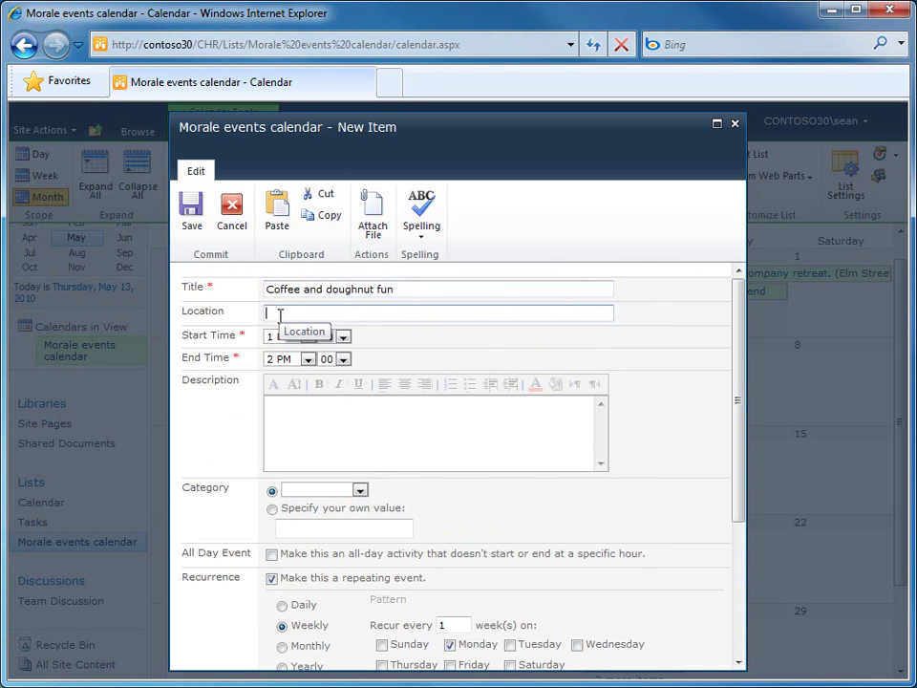
pyautogui.write('Meeting room 222')
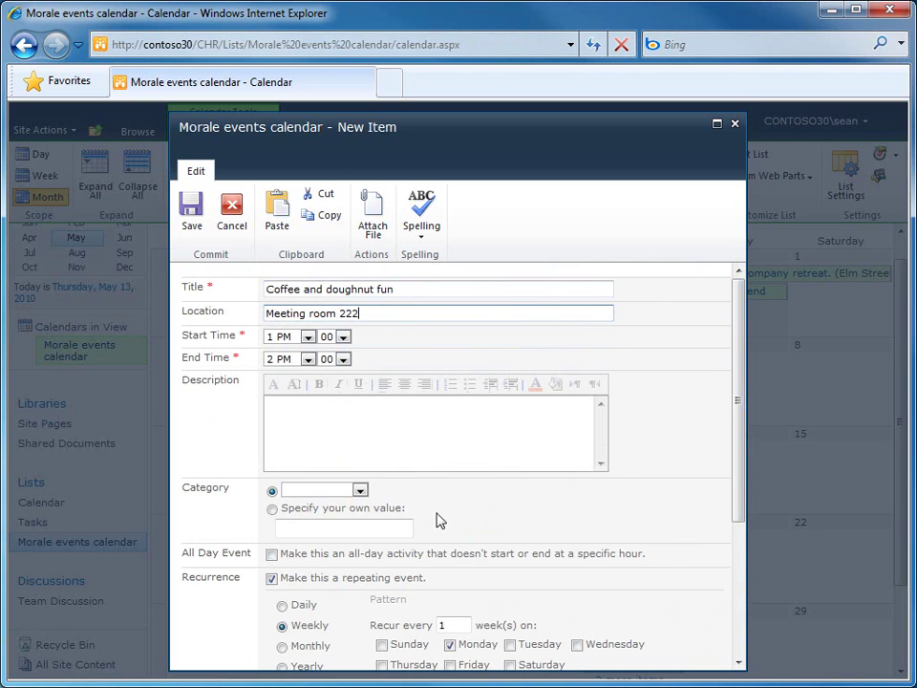
pyautogui.click(307, 337)
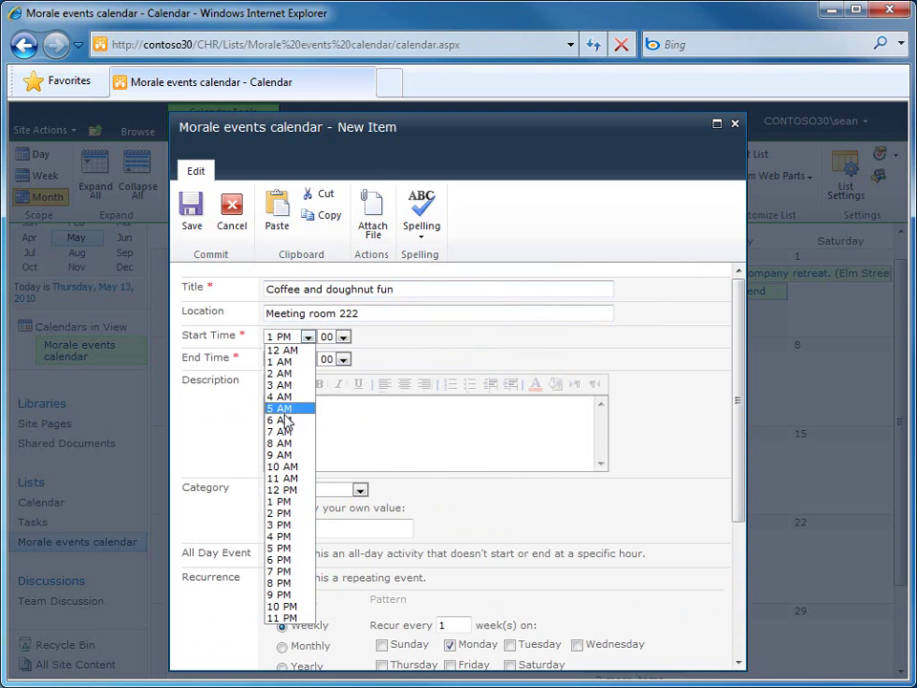
pyautogui.click(290, 444)
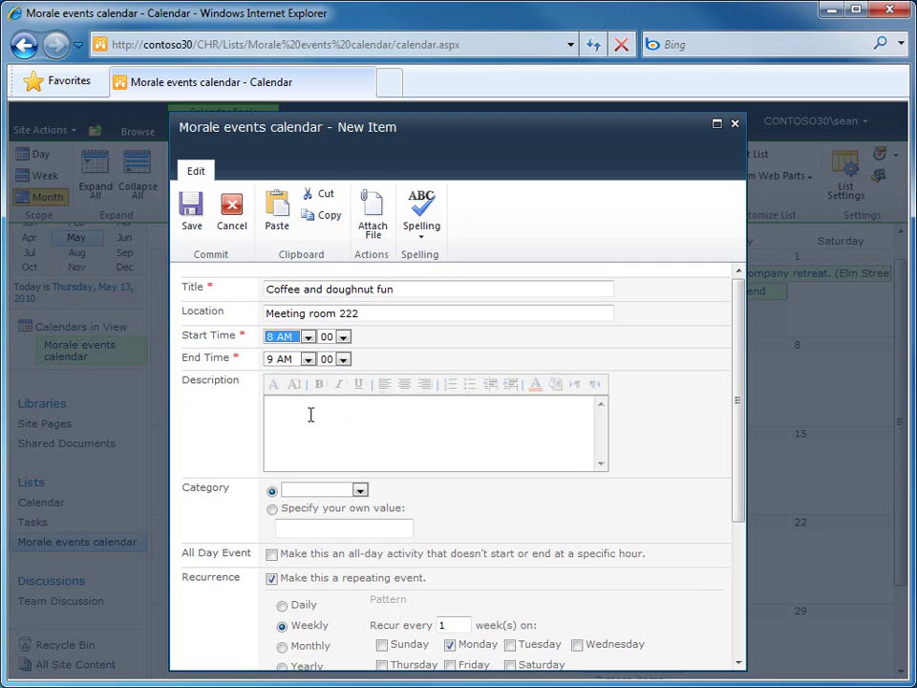
# Set the recurring event's category to Get-together, save it, and check its occurrences in the May month view
pyautogui.click(343, 434)
pyautogui.click(360, 489)
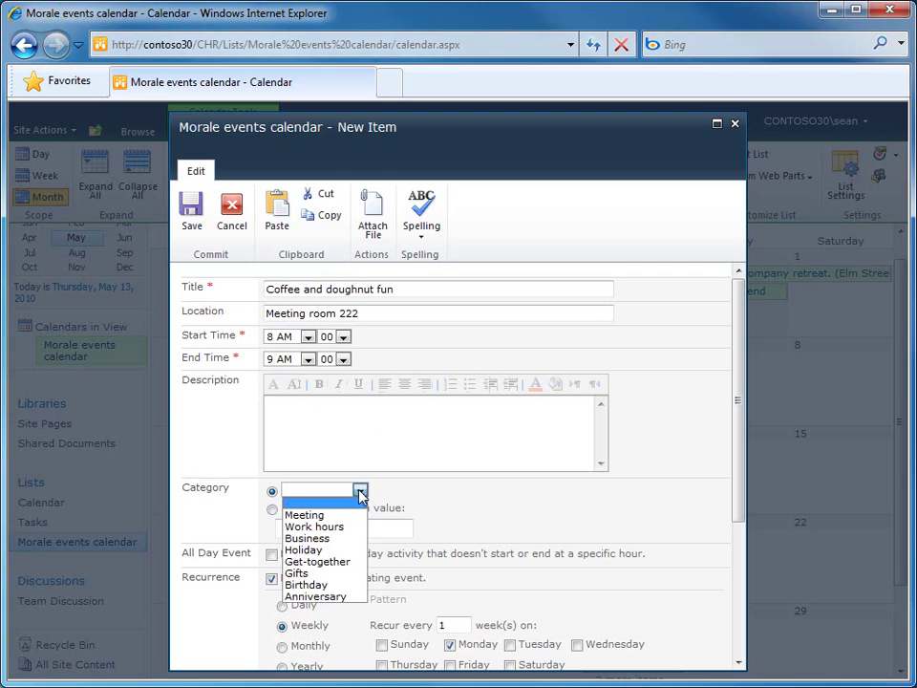
pyautogui.click(330, 569)
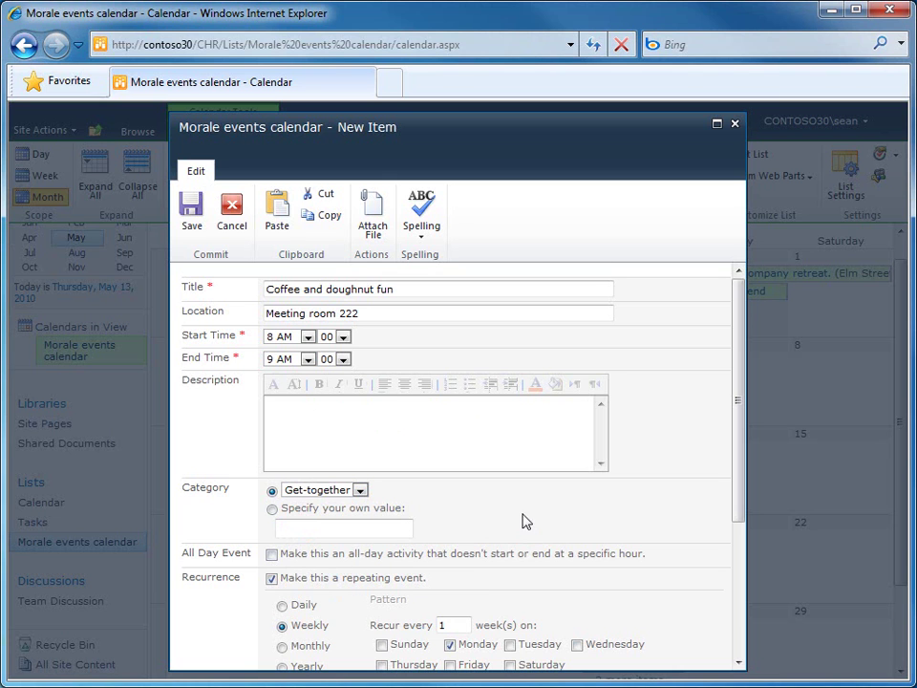
pyautogui.scroll(-3, 507, 512)
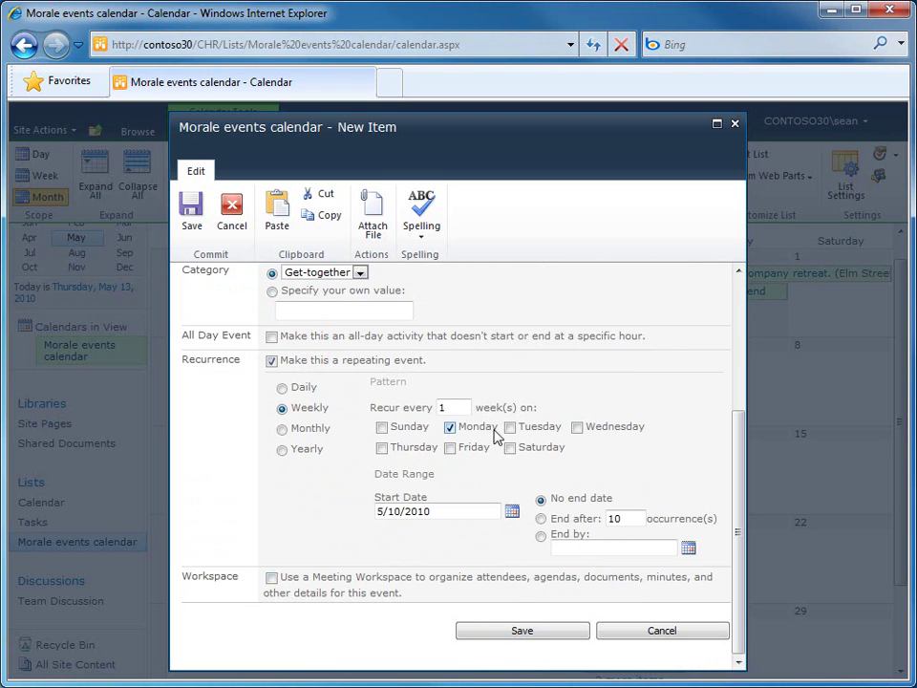
pyautogui.click(530, 635)
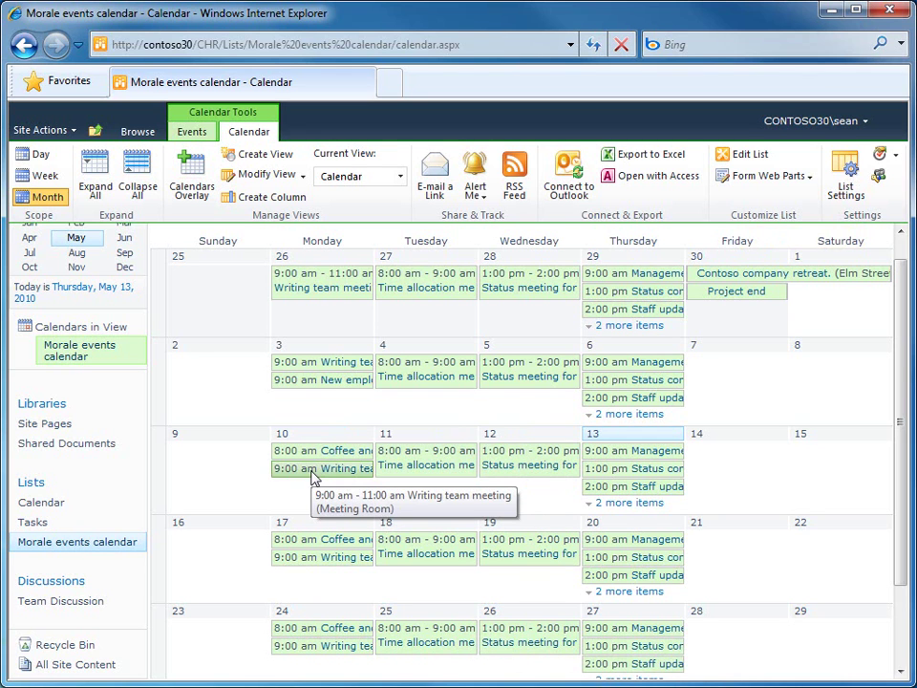
pyautogui.scroll(-2, 322, 496)
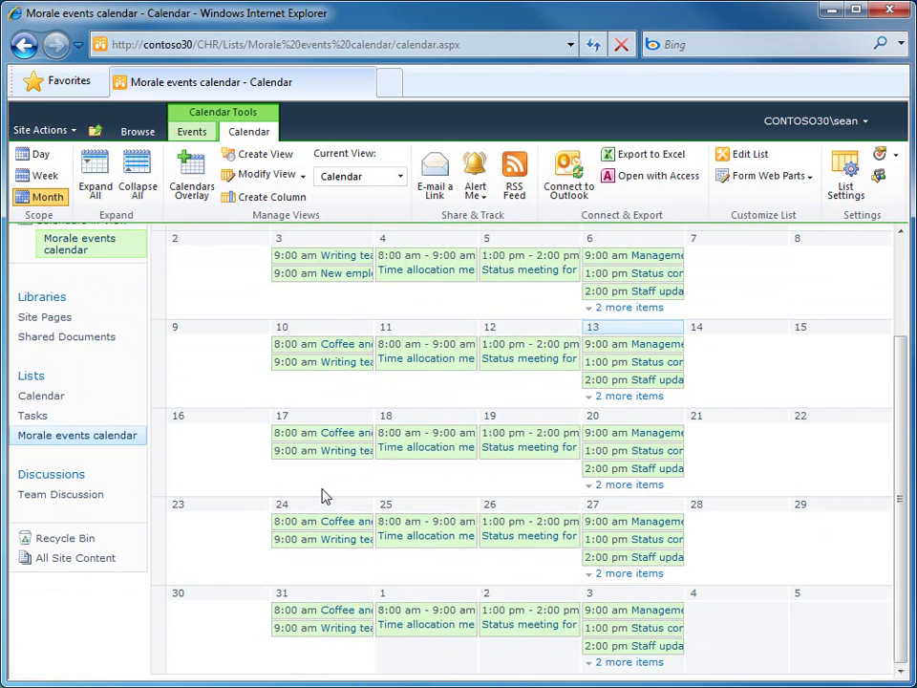
pyautogui.scroll(3, 322, 496)
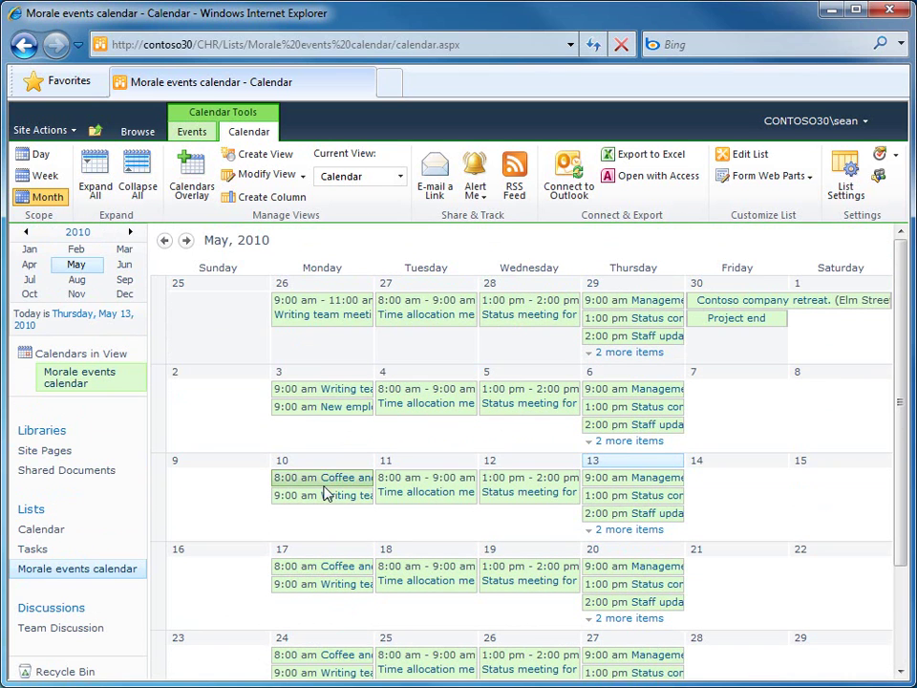